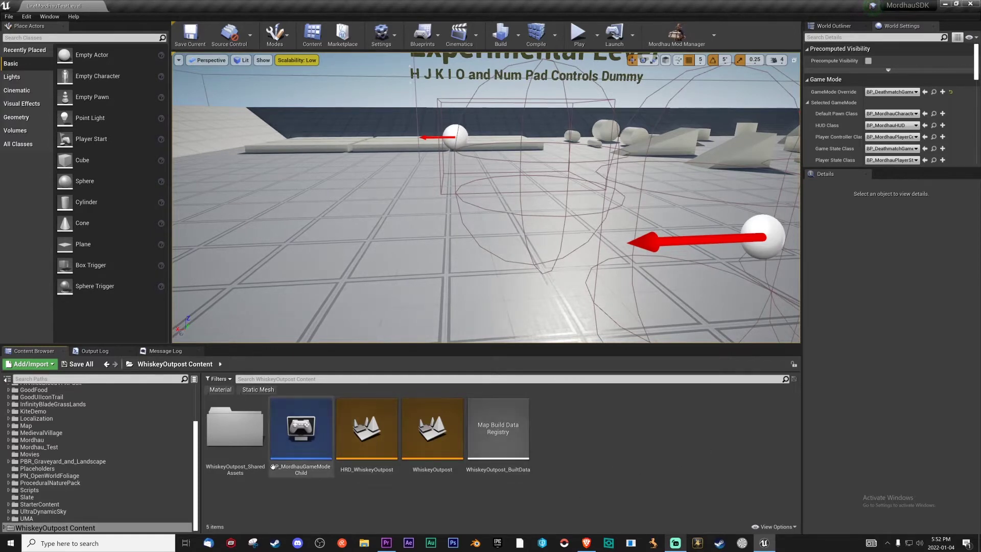
Step: Expand the Mordhau folder and its Maps subfolder in the content tree, and open the BerserkKeep map folder
scroll(197, 437, "up", 3)
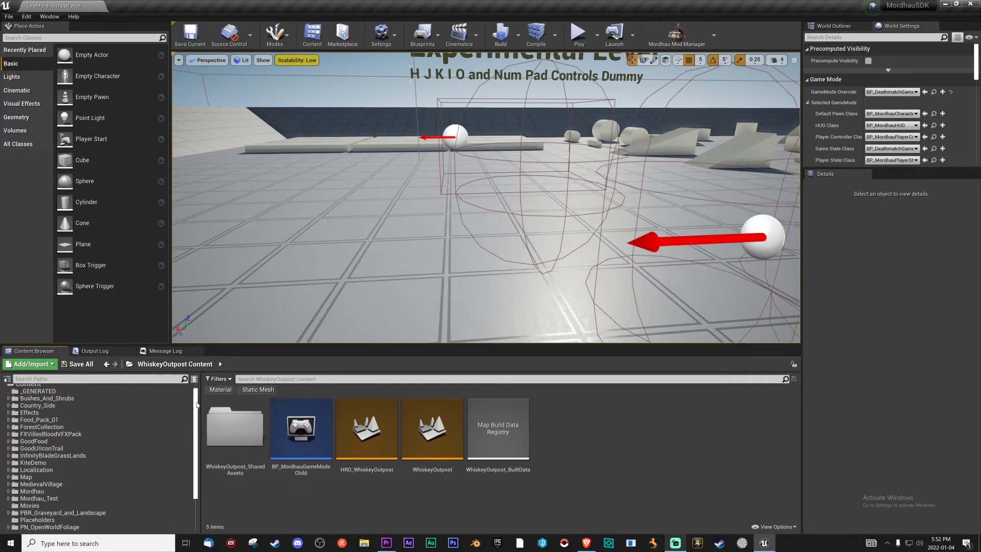
scroll(197, 430, "down", 3)
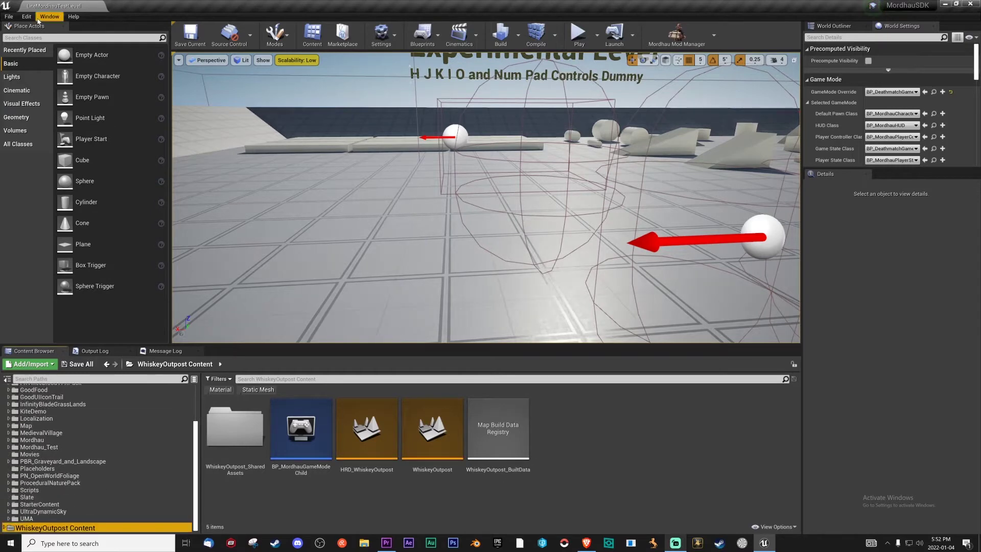
scroll(72, 424, "up", 5)
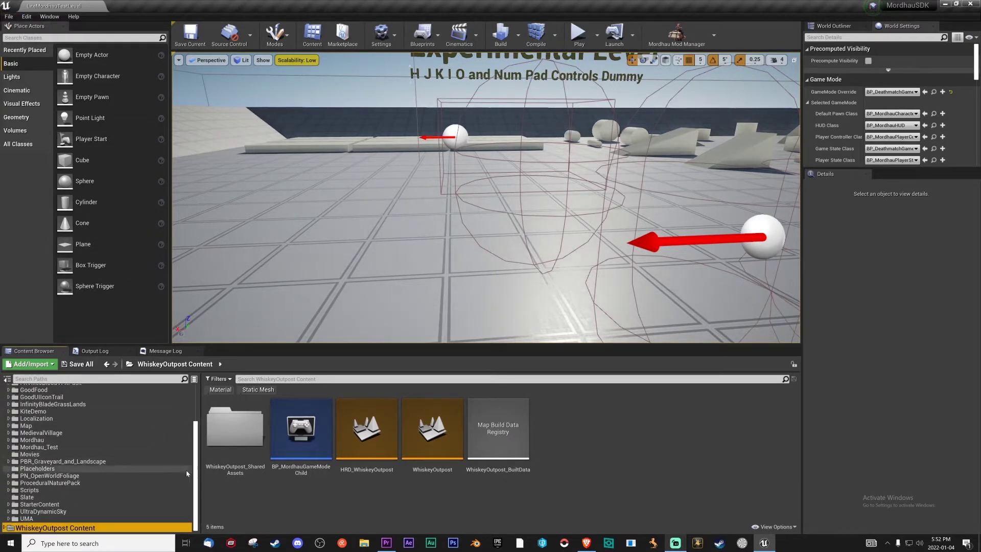
scroll(73, 452, "down", 2)
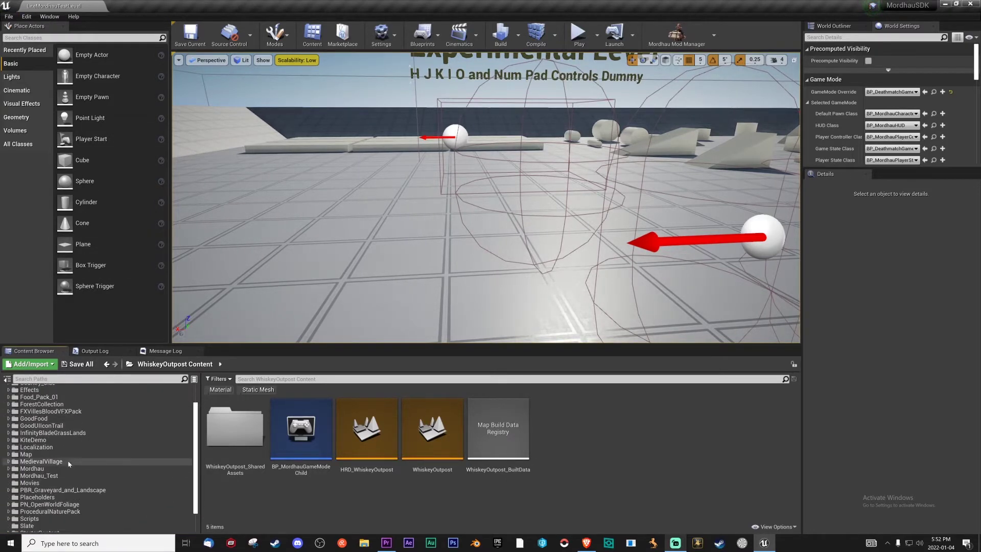
left_click(9, 469)
scroll(20, 468, "down", 5)
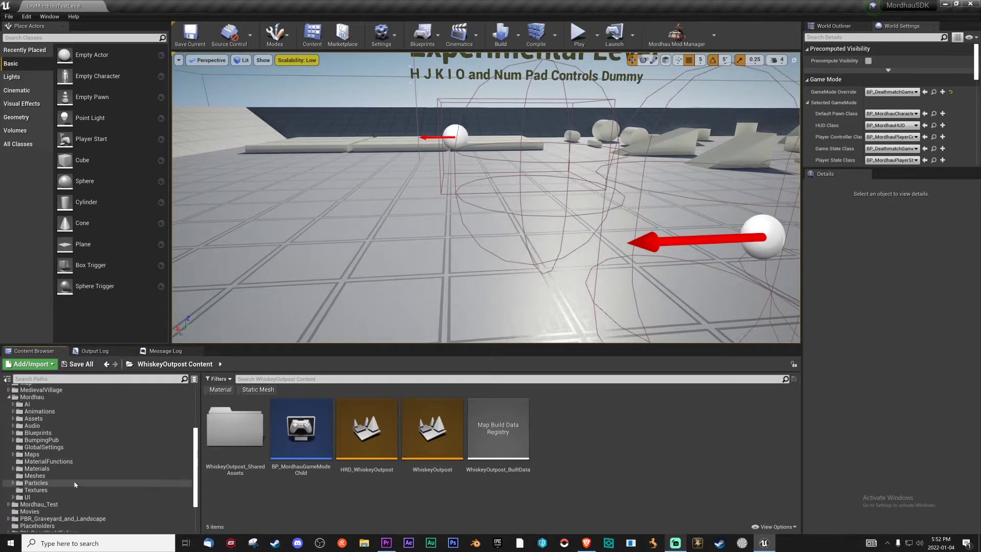
left_click(13, 455)
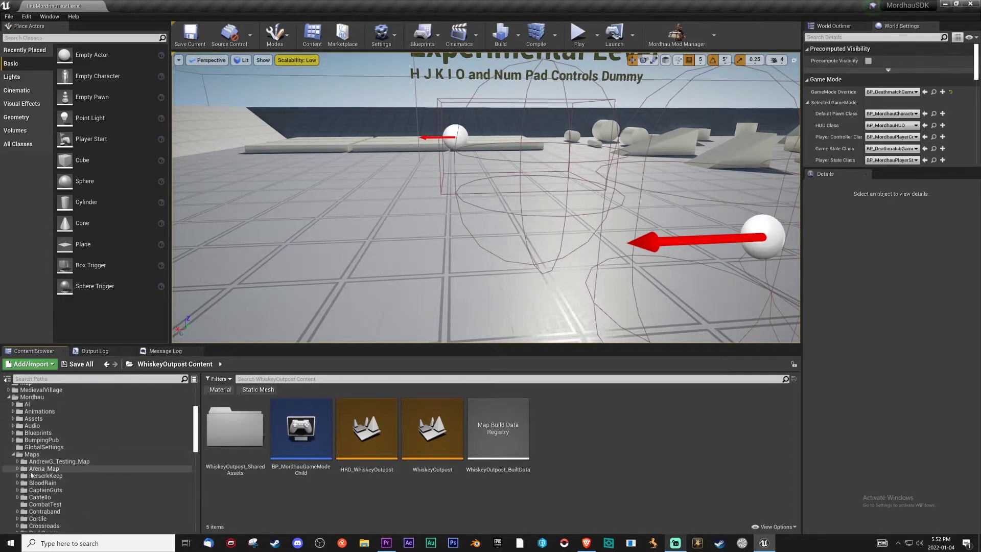
scroll(31, 439, "down", 3)
left_click(43, 418)
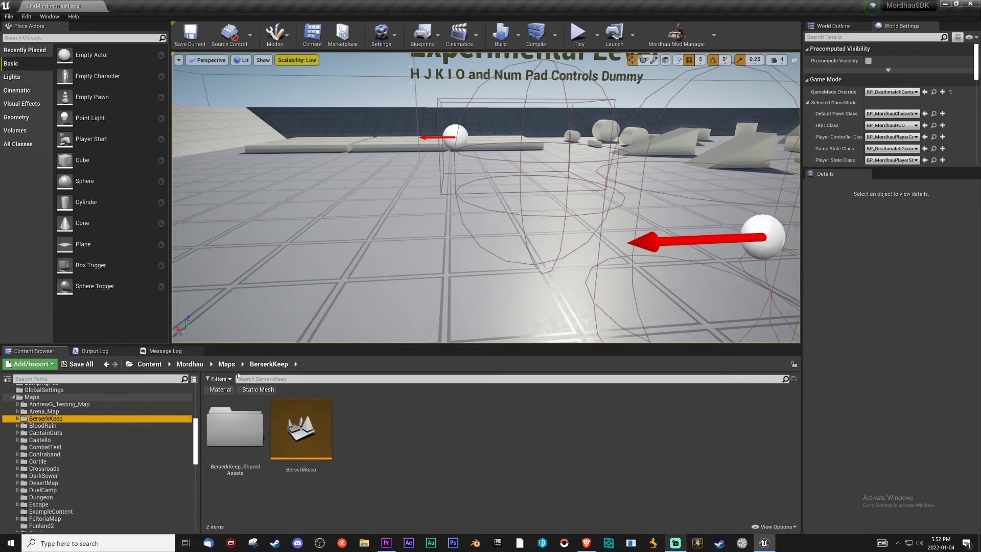
Step: Show all map folders inside Mordhau's Maps folder and enlarge the content browser to view them
left_click(226, 364)
scroll(333, 415, "down", 2)
left_click_drag(479, 346, 479, 122)
scroll(523, 211, "down", 2)
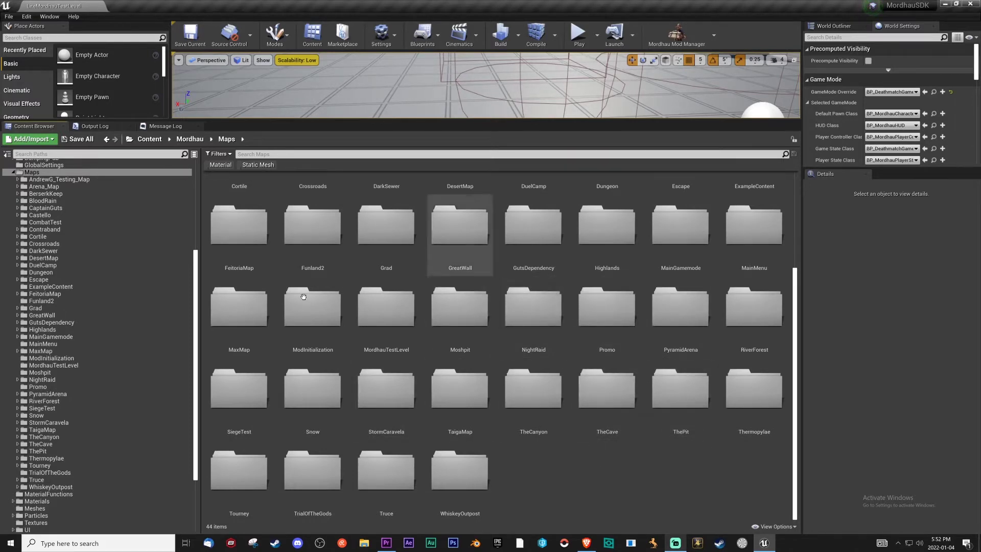
scroll(185, 280, "down", 5)
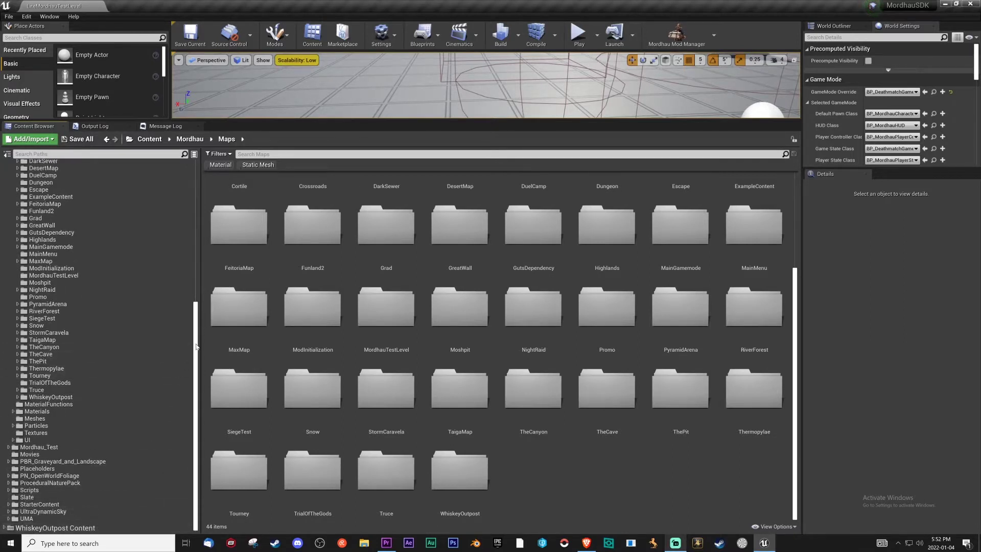
Step: Show the contents of the root Content folder and keep its folder tree expanded
scroll(197, 261, "up", 5)
scroll(196, 262, "up", 3)
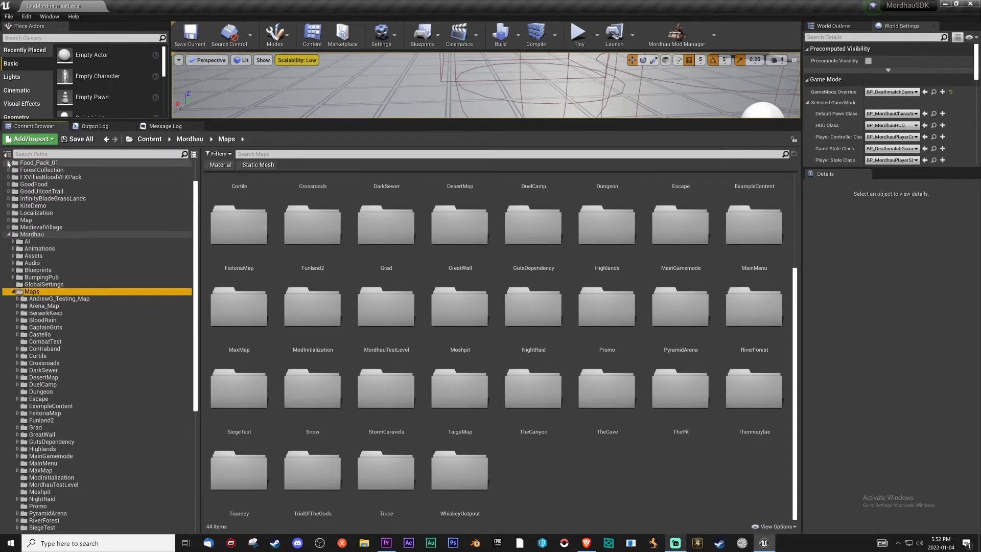
scroll(7, 174, "up", 3)
double_click(28, 166)
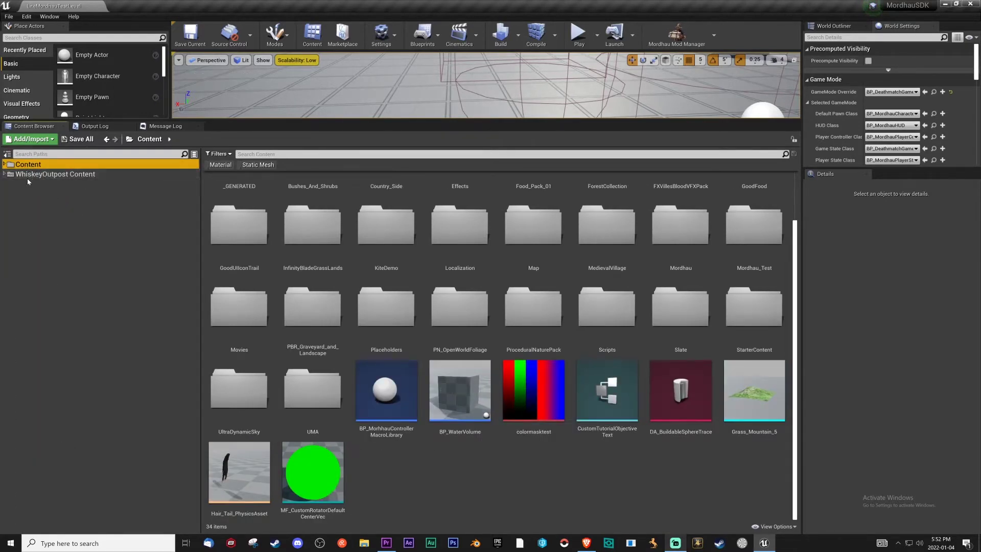
left_click(4, 164)
Step: Create a new mod workspace named PyramidArena with the Mordhau Mod Manager
left_click(676, 34)
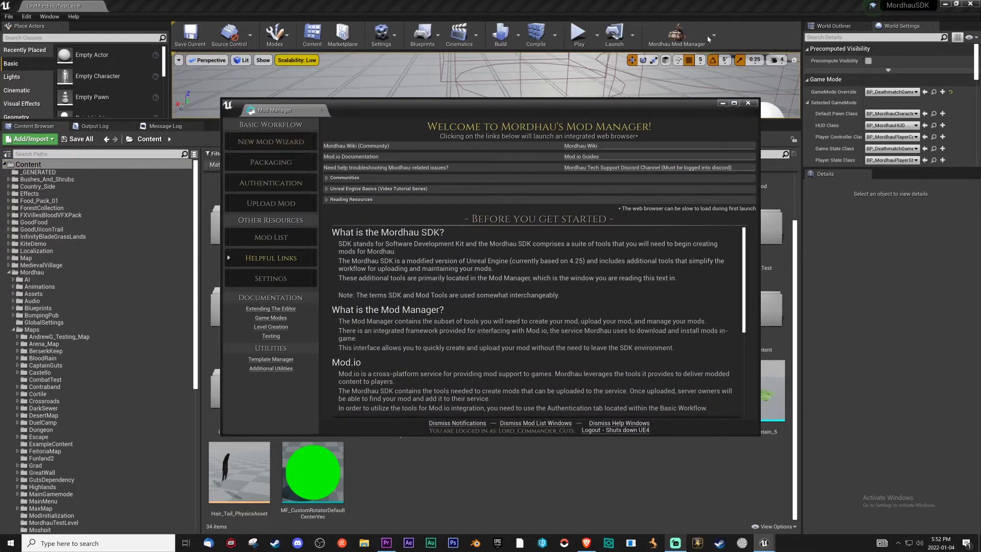
left_click(296, 145)
left_click(613, 179)
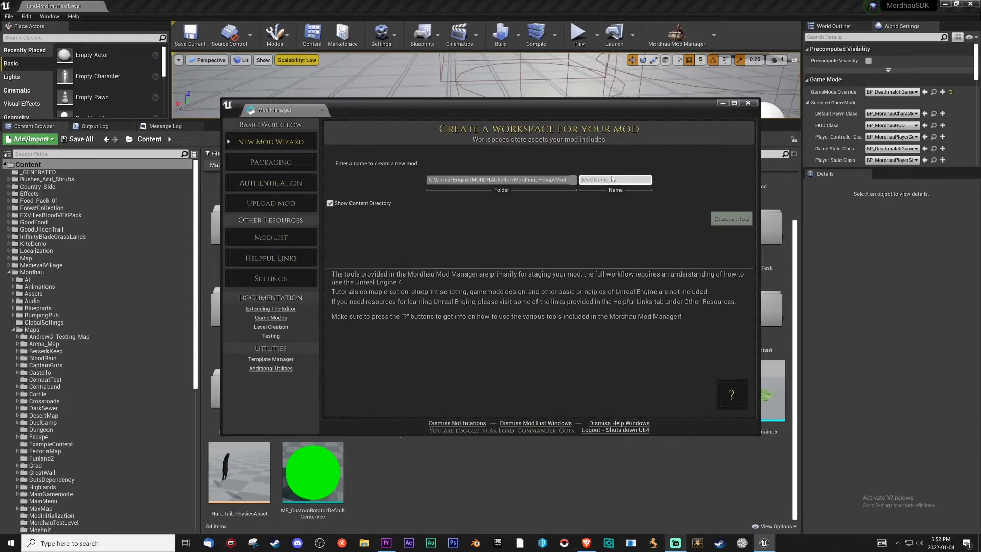
type("PyramidArena")
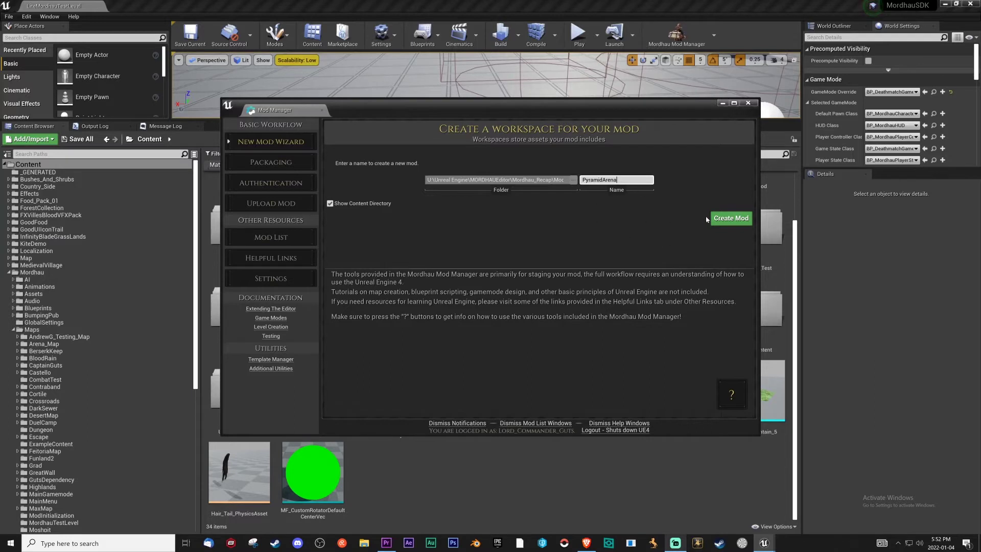
left_click(732, 219)
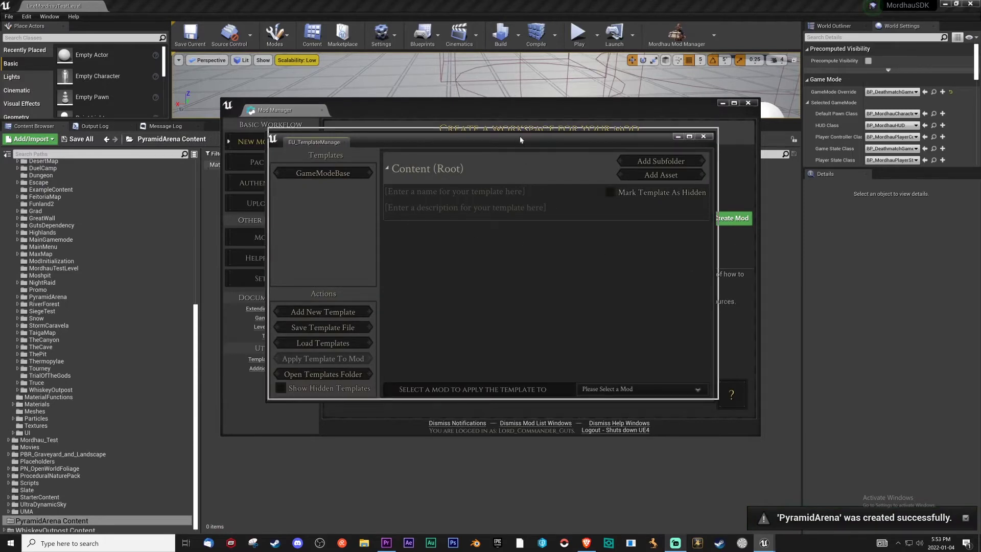
Step: Examine the GameModeBase template's folders and assets, with PyramidArena chosen as the mod to apply it to
left_click_drag(519, 136, 572, 107)
left_click(404, 145)
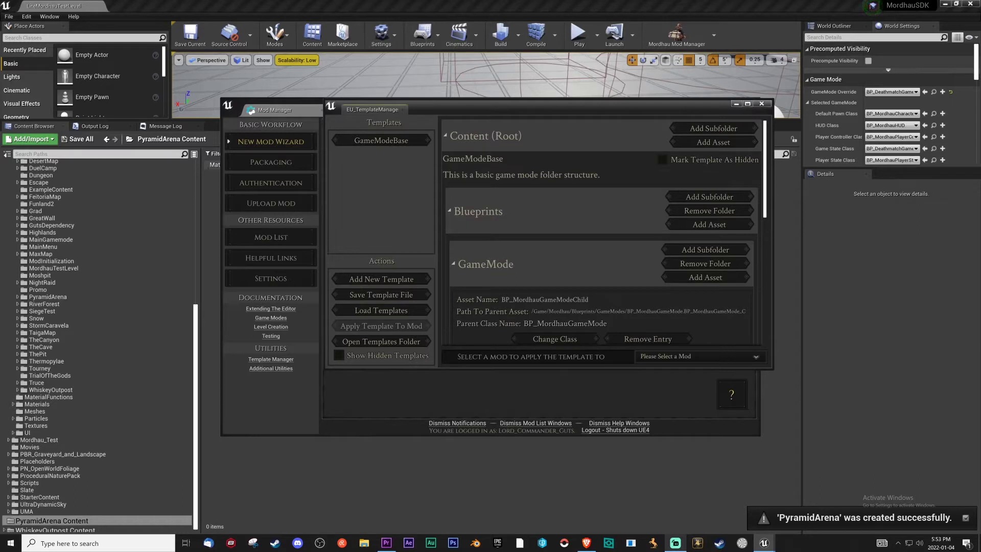
scroll(610, 173, "down", 10)
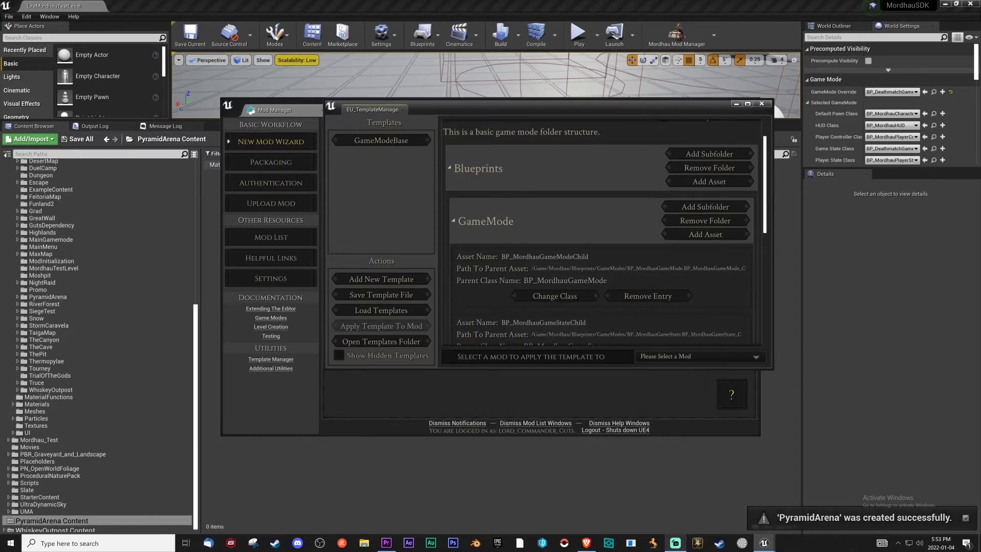
left_click(685, 357)
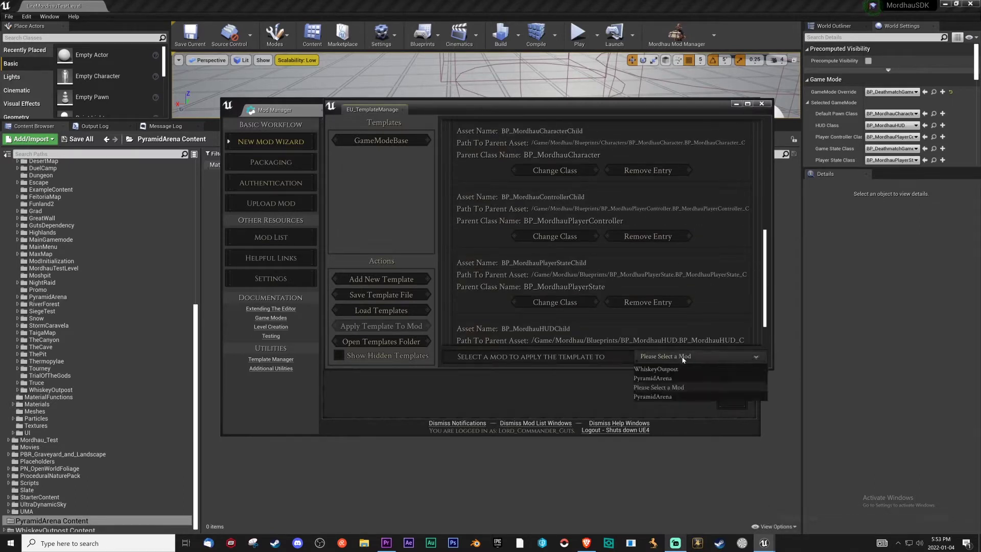
left_click(666, 380)
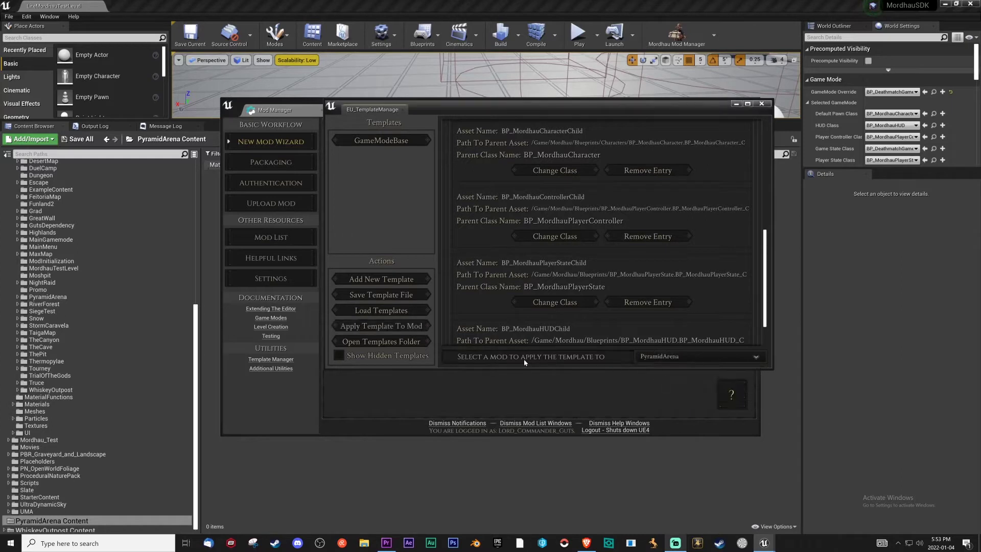
scroll(577, 323, "down", 2)
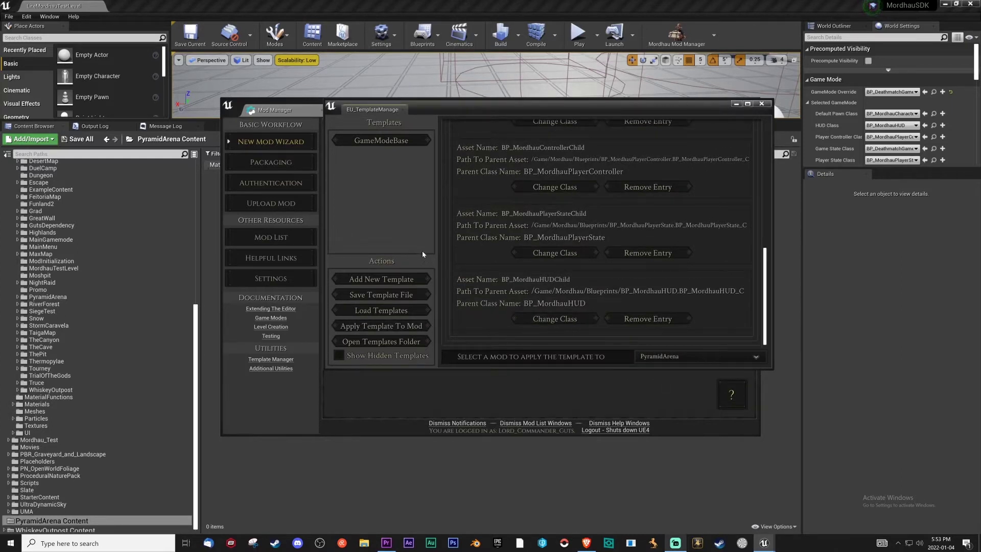
scroll(569, 186, "up", 1)
Step: Close the Mod Manager, collapse the template's GameMode folder, and close the template manager without applying the template
left_click(748, 104)
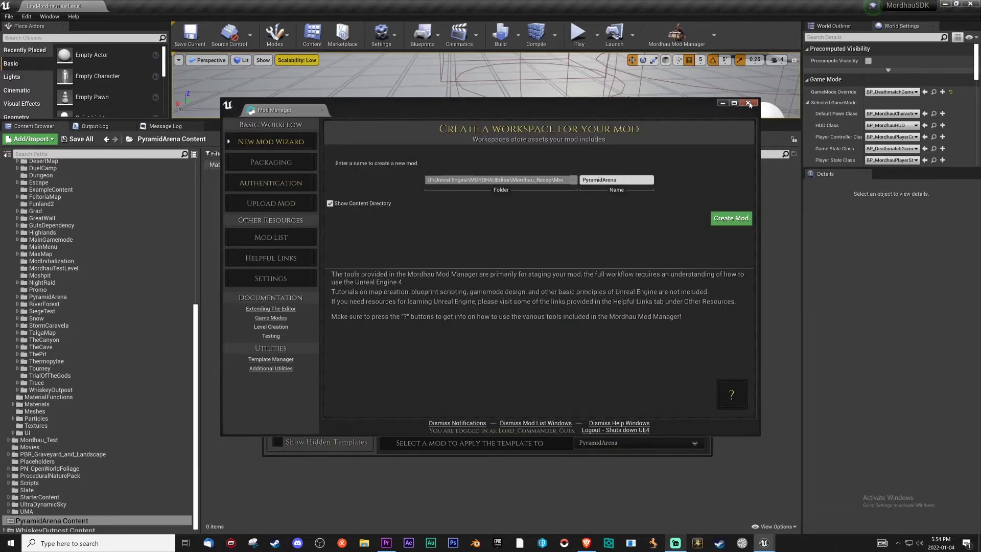
left_click(748, 103)
scroll(647, 317, "up", 5)
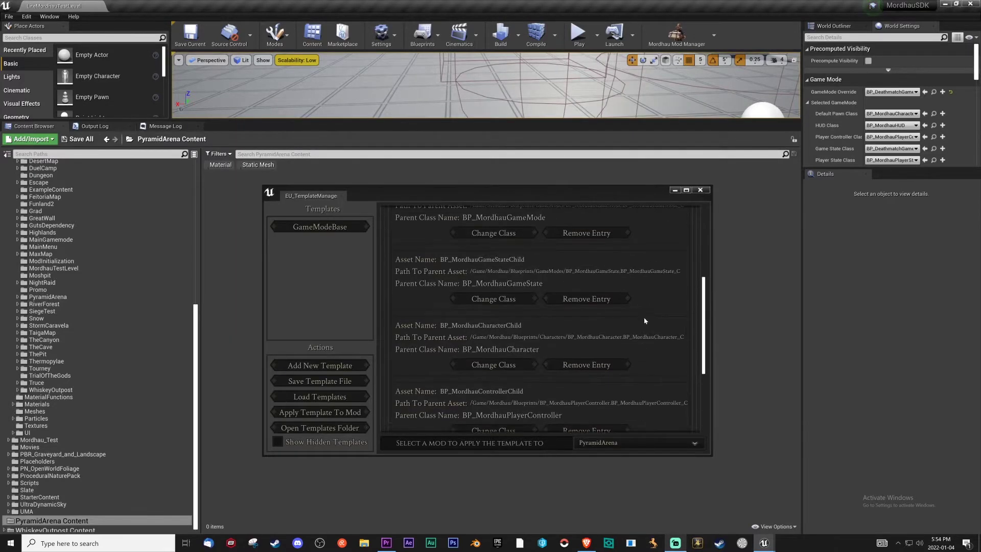
left_click(393, 319)
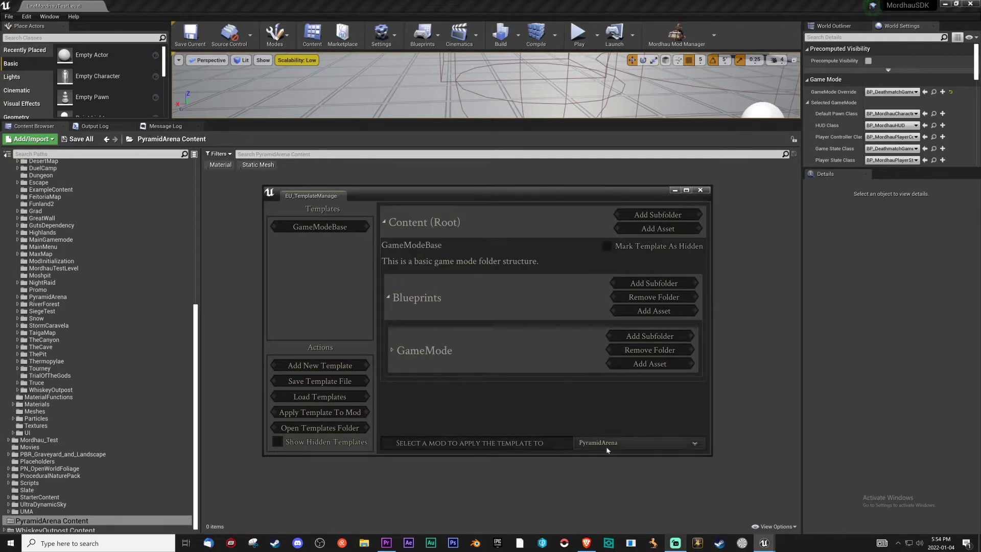
left_click(700, 191)
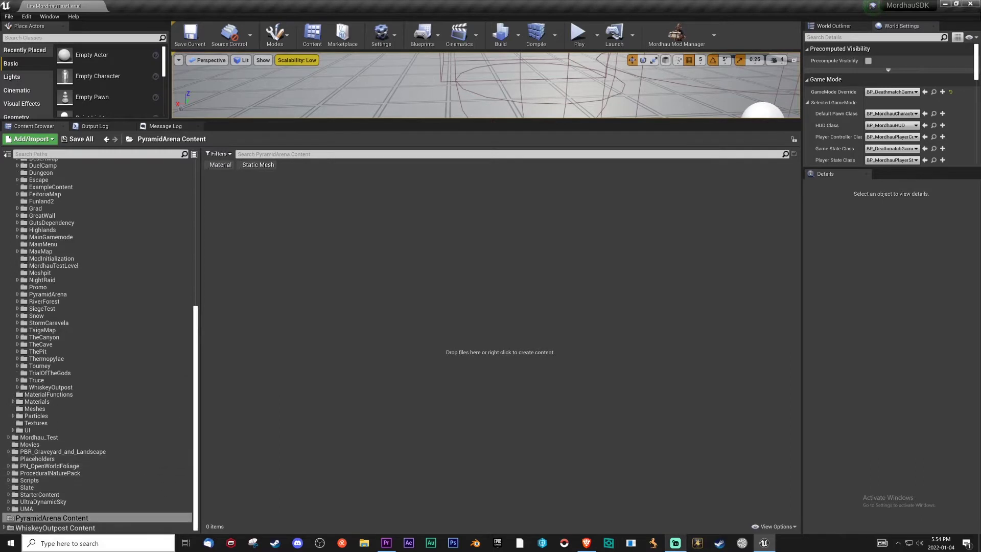
Step: Move the PyramidArena map folder from Mordhau's Maps folder into the PyramidArena Content mod folder
left_click(35, 519)
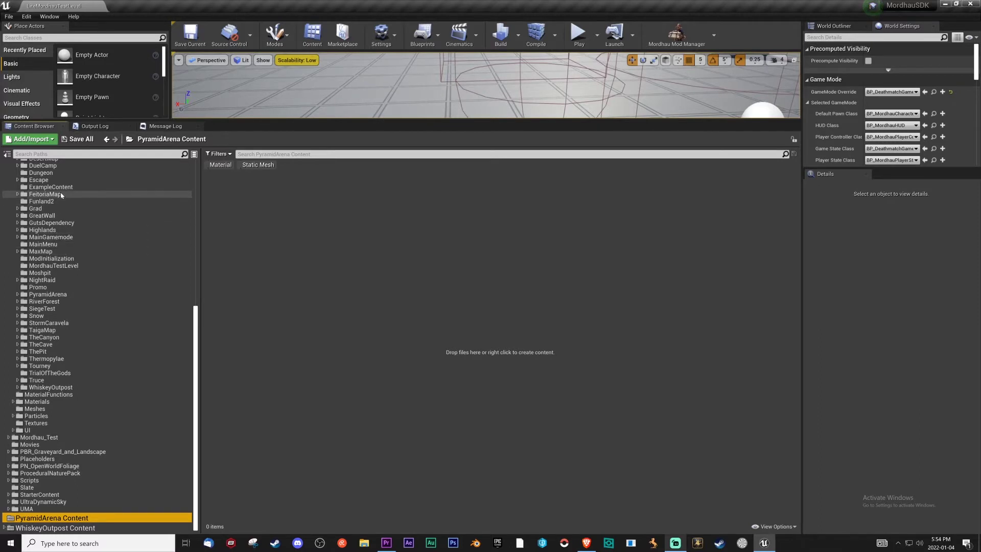
scroll(53, 260, "up", 3)
scroll(53, 260, "up", 6)
left_click(36, 259)
scroll(345, 300, "down", 3)
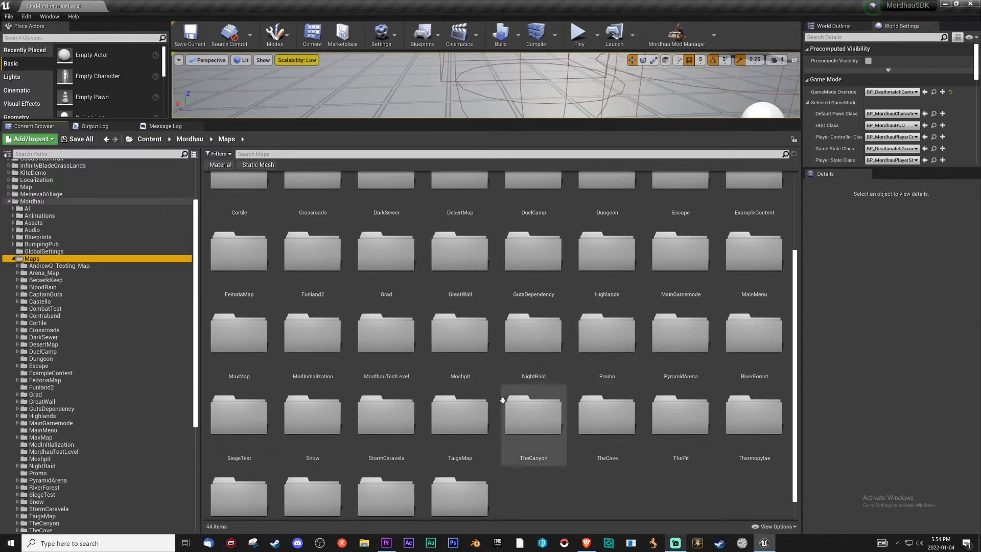
scroll(77, 465, "down", 5)
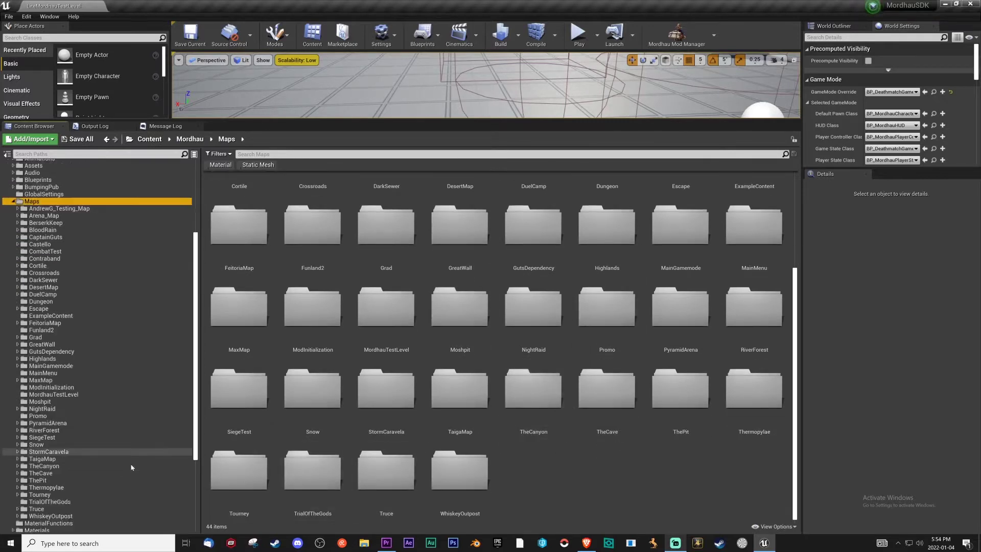
left_click(667, 332)
scroll(171, 423, "down", 4)
left_click_drag(669, 292, 82, 518)
left_click(102, 502)
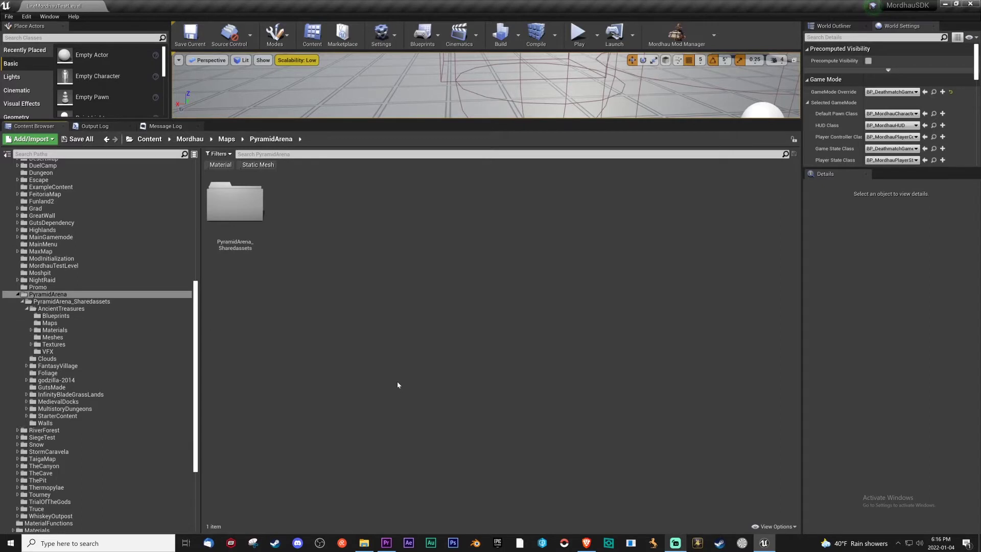
Step: Shrink the content browser and check the leftover PyramidArena_Sharedassets folder and its Walls subfolder for remaining assets
left_click_drag(331, 122, 333, 195)
double_click(234, 276)
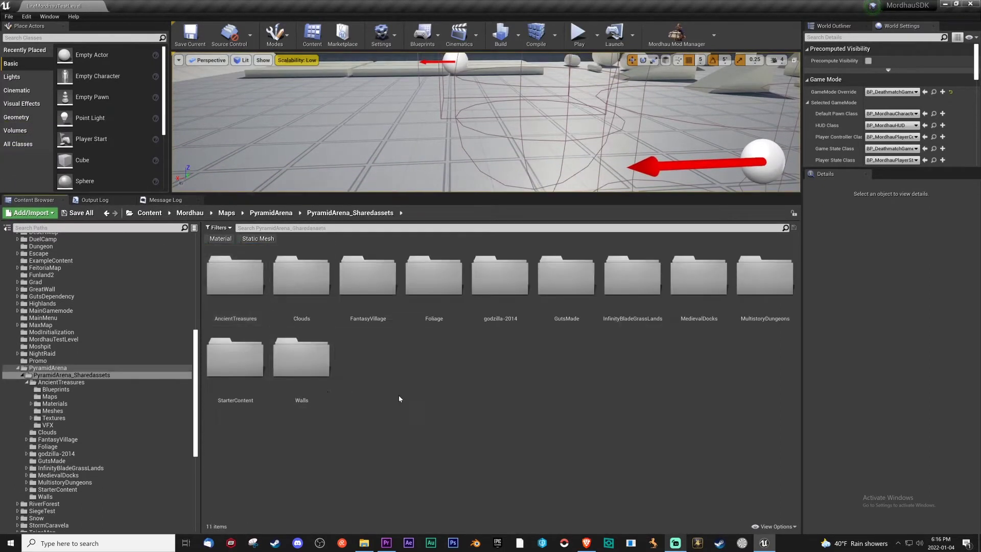
left_click(295, 373)
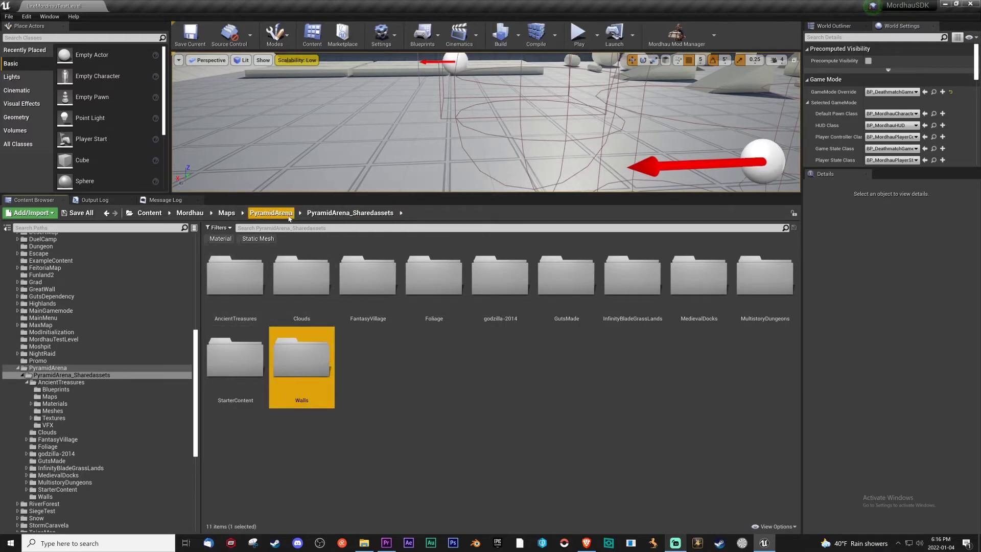
double_click(301, 365)
left_click(350, 213)
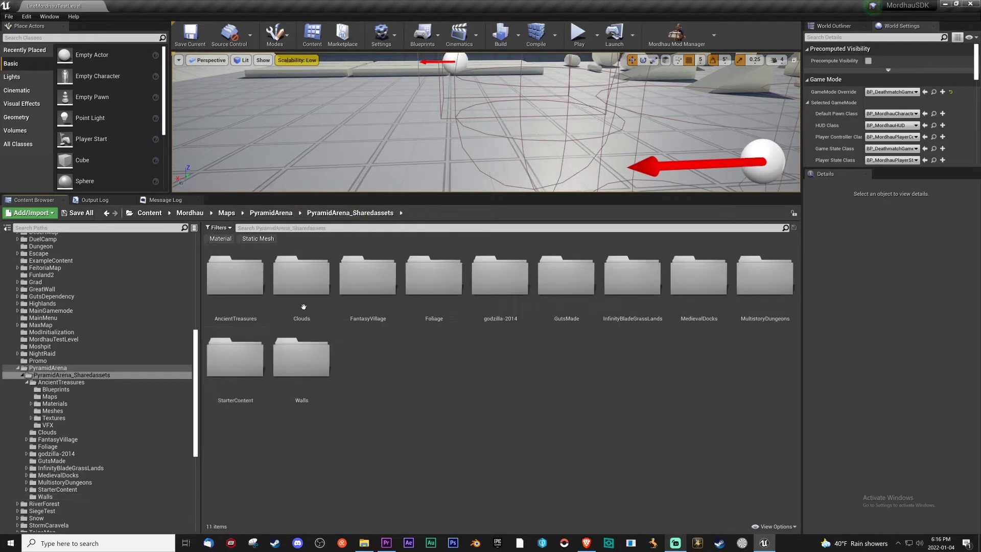
Step: Delete the leftover Walls folder from PyramidArena_Sharedassets
left_click(304, 362)
key("Delete")
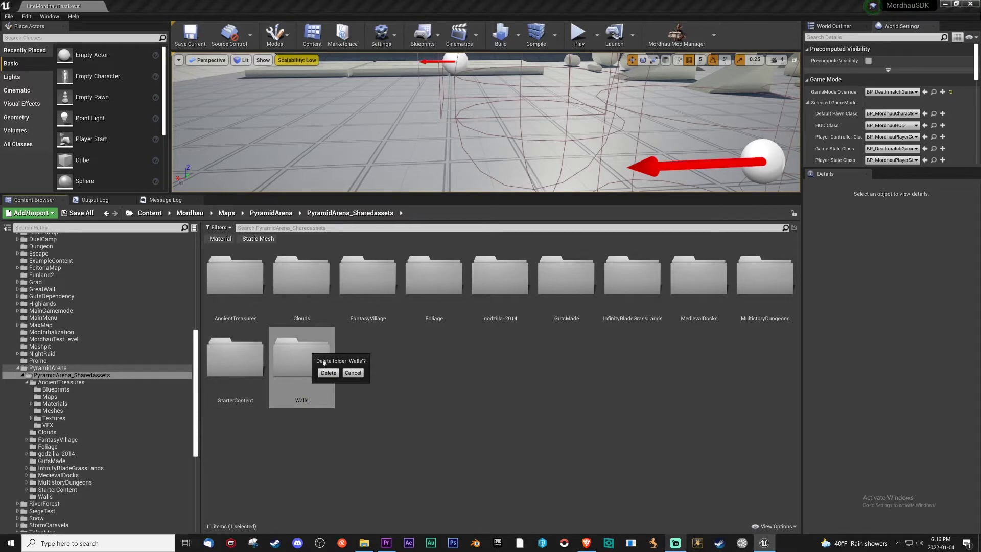
left_click(329, 372)
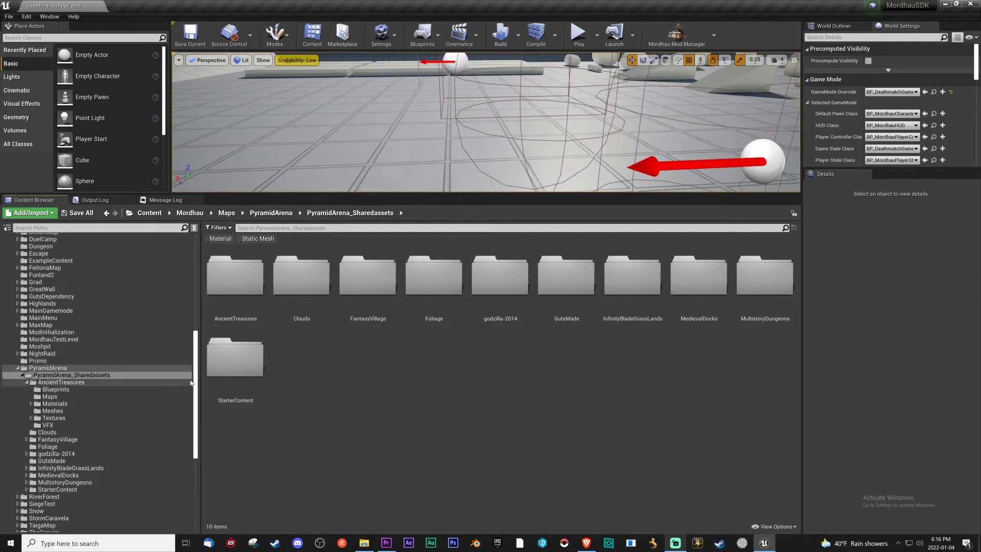
Step: Start deleting the leftover PyramidArena_Sharedassets folder from Mordhau's Maps folder, review the assets still referencing it, and cancel the deletion
scroll(102, 382, "down", 5)
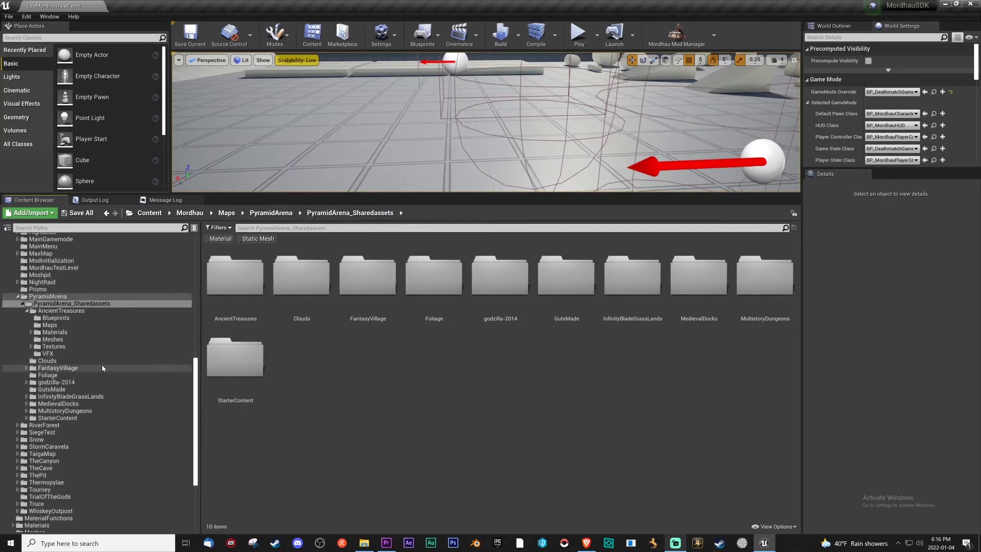
left_click(265, 215)
left_click(258, 291)
key("Delete")
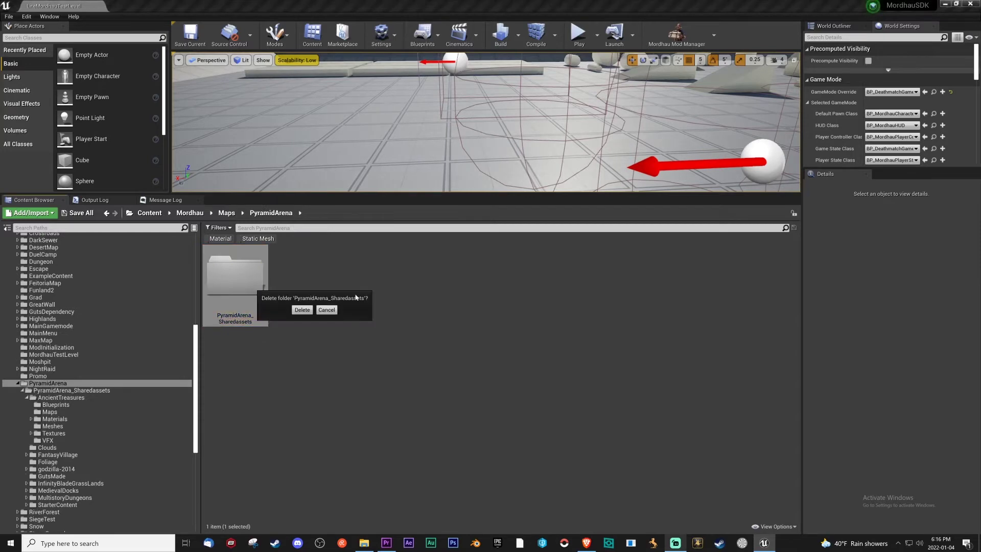
left_click(302, 309)
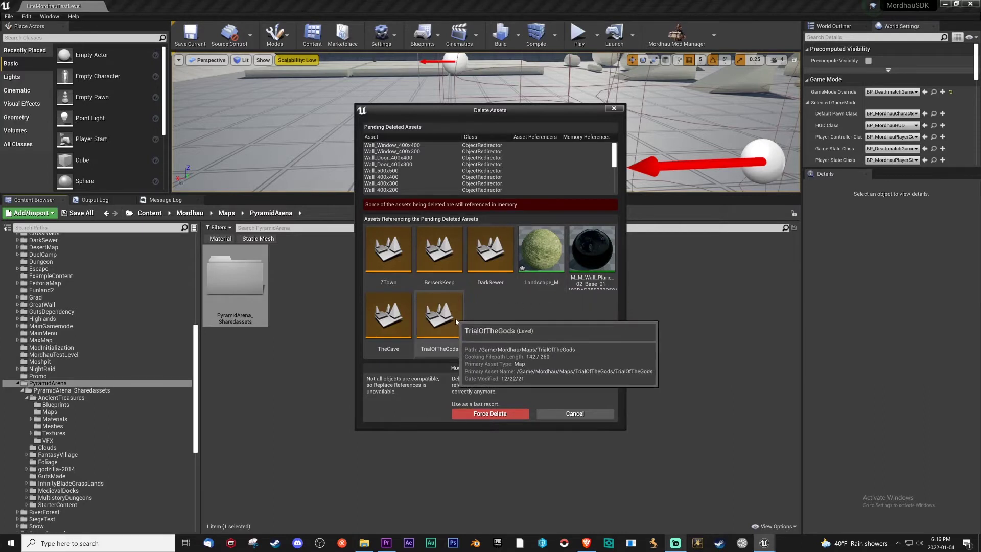
scroll(523, 178, "down", 6)
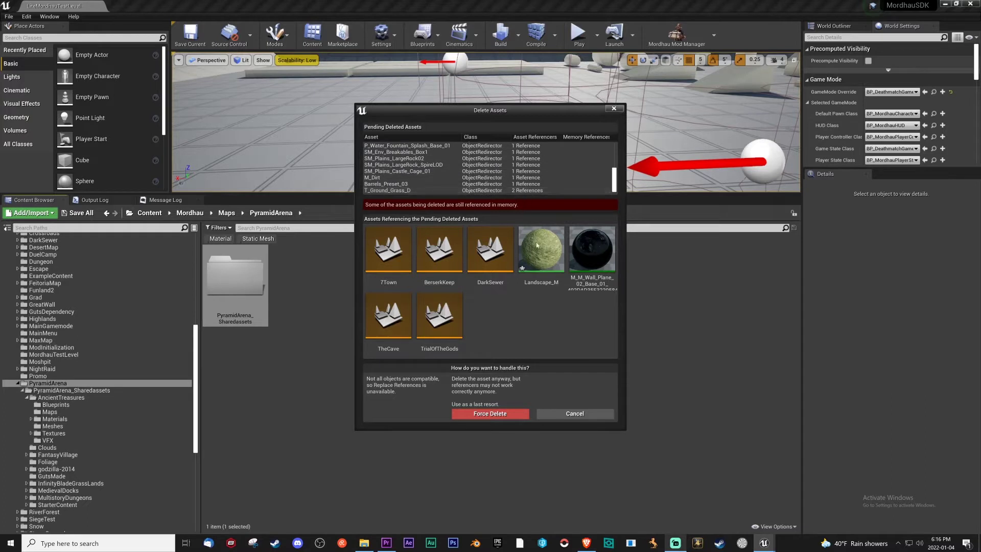
left_click(582, 413)
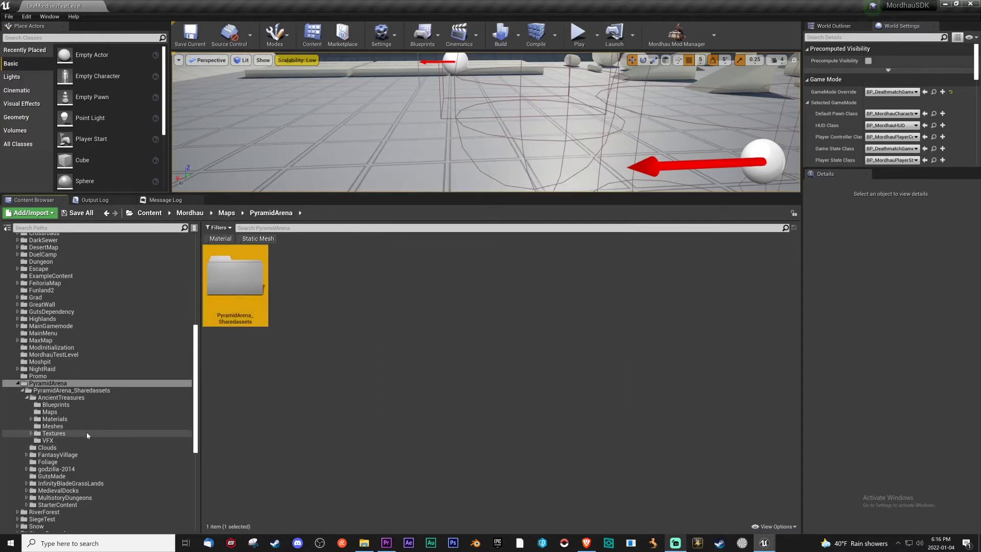
Step: Collapse the leftover PyramidArena folder and review the moved map files in the PyramidArena Content mod folder
left_click(17, 383)
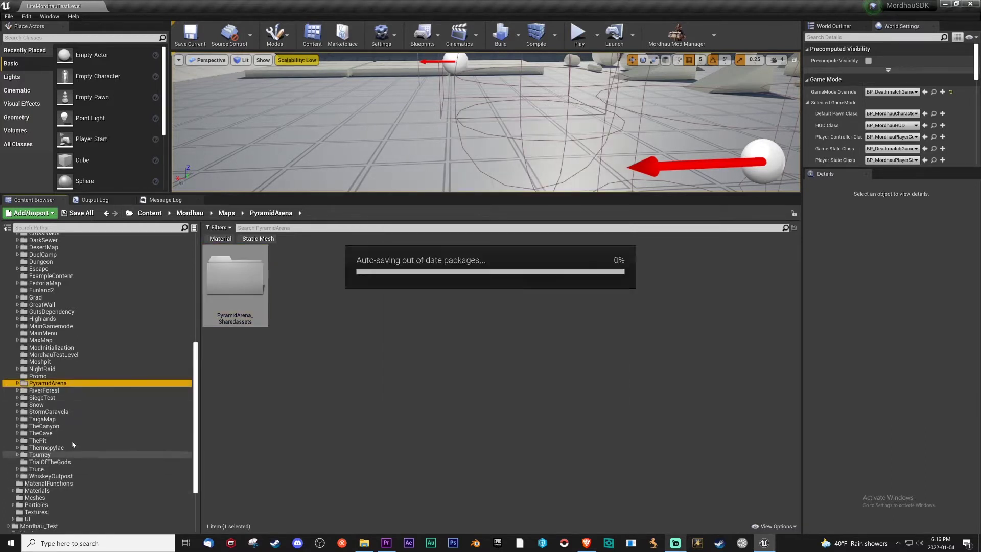
scroll(57, 442, "down", 5)
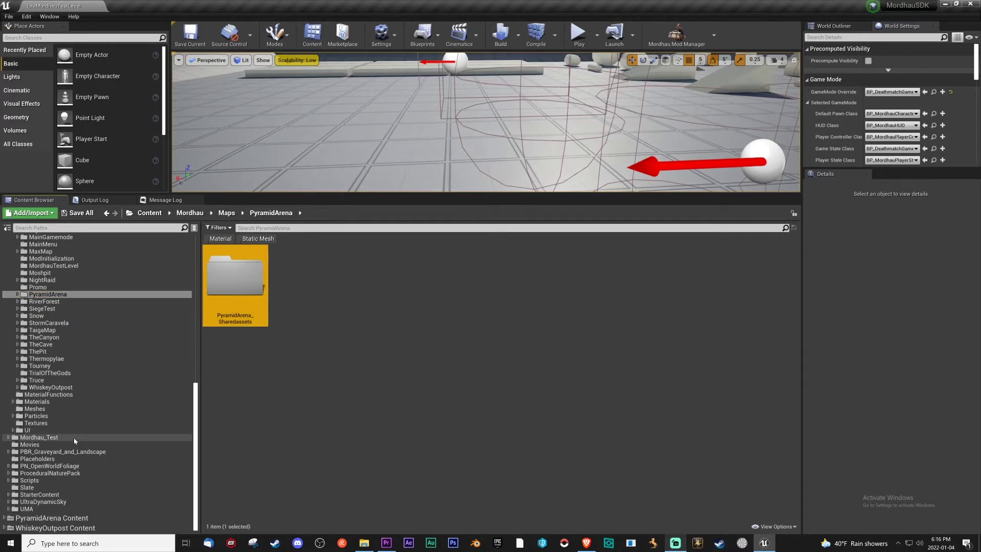
left_click(5, 519)
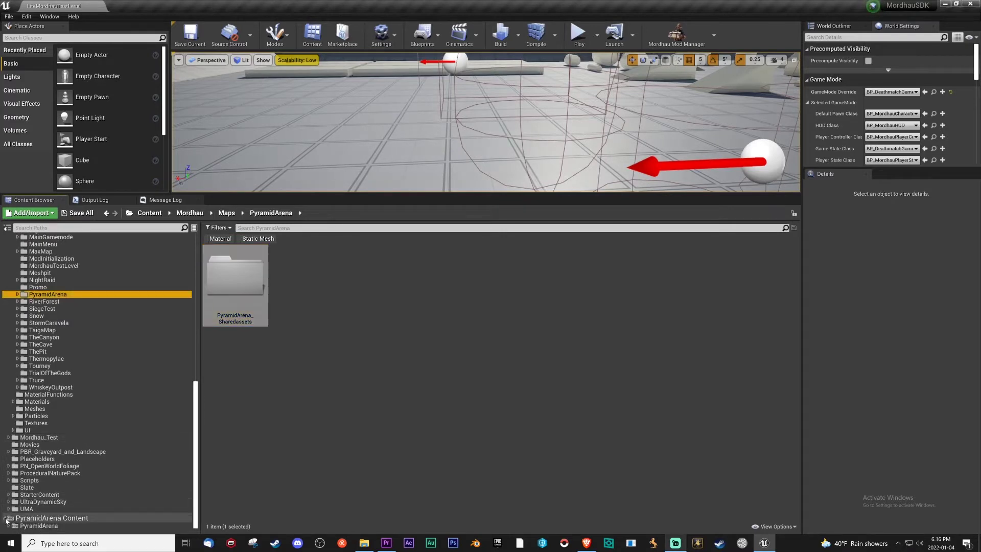
left_click(57, 517)
left_click(238, 307)
double_click(238, 307)
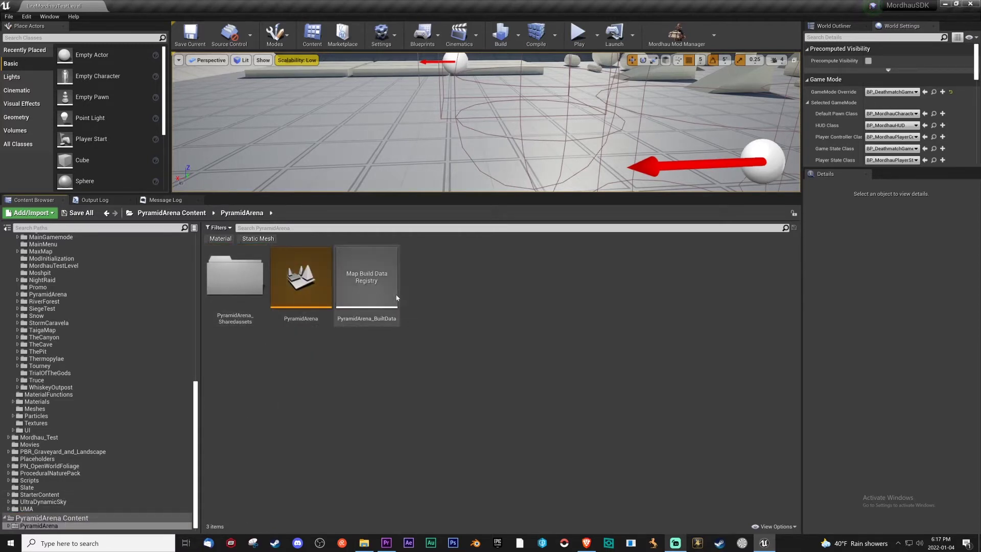
left_click(235, 286)
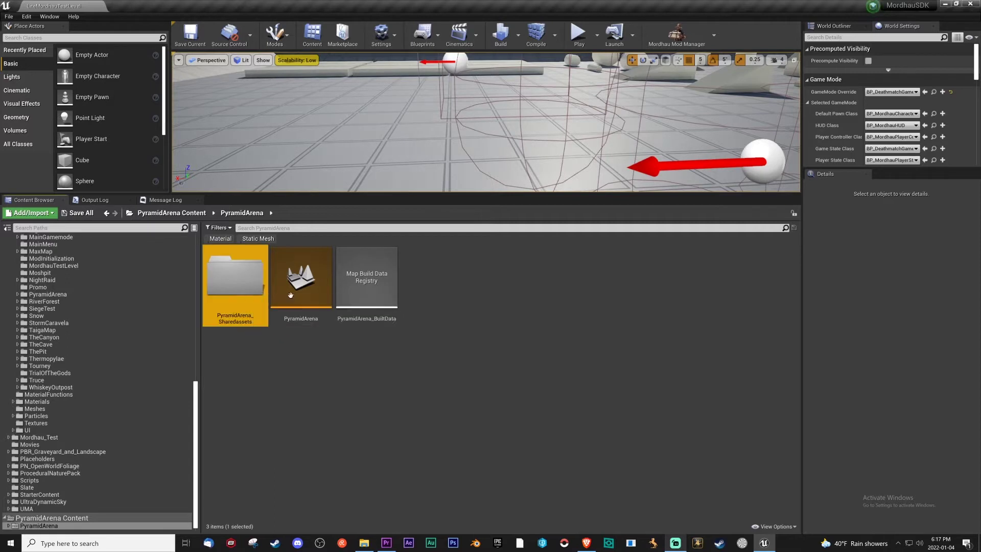
left_click(371, 286, "shift")
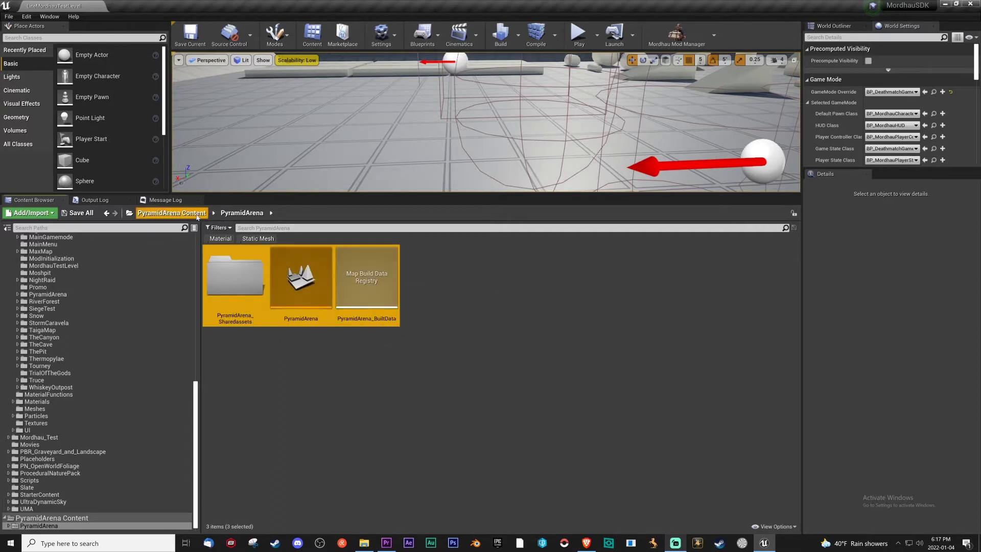
left_click(171, 212)
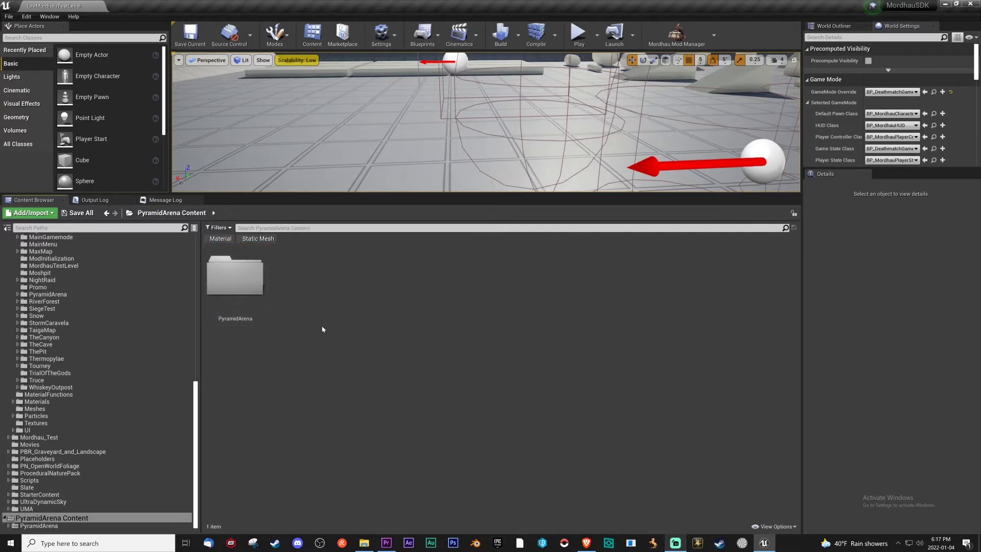
left_click(262, 290)
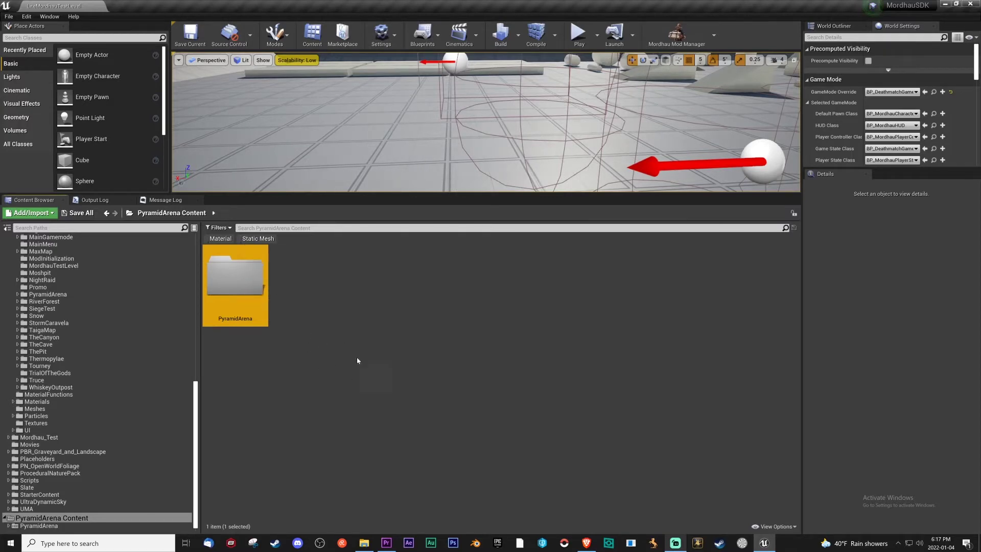
Step: Enlarge the viewport and open the PyramidArena level from the mod's PyramidArena folder without saving the pending material changes
double_click(263, 296)
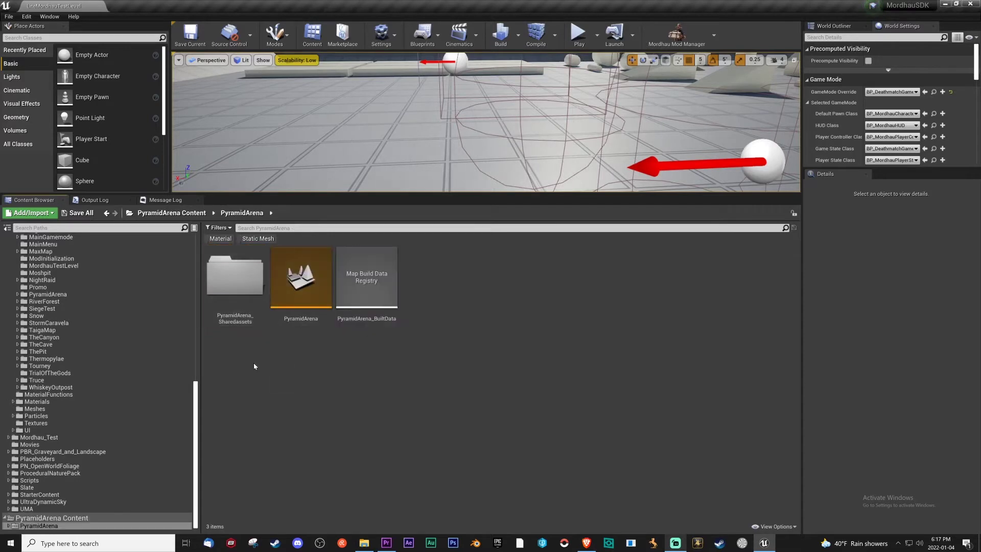
left_click(373, 354)
left_click_drag(345, 194, 345, 342)
double_click(308, 424)
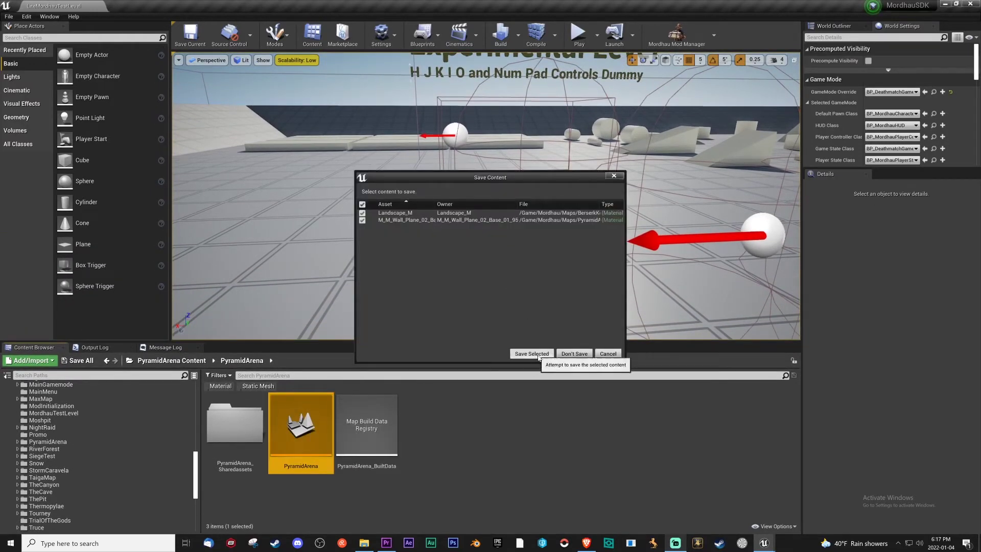
left_click(575, 353)
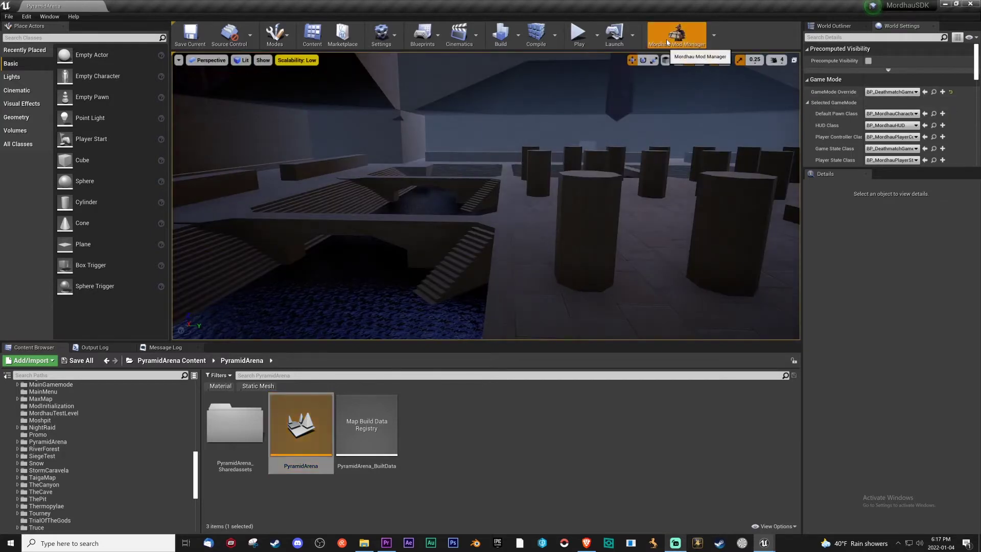
Step: Create a new mod workspace named "test" with the Mod Manager's new mod wizard
left_click(668, 42)
left_click(271, 142)
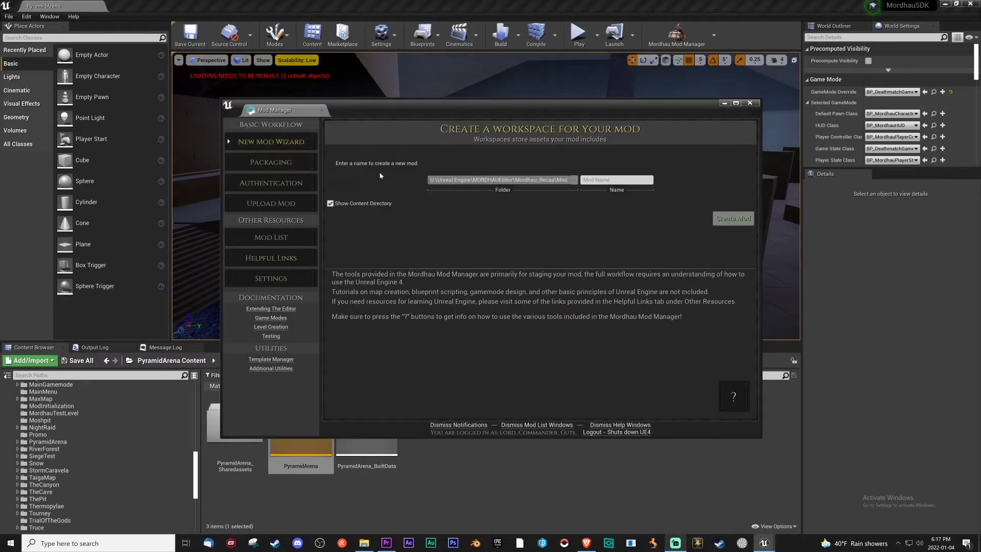
left_click(645, 180)
type("test")
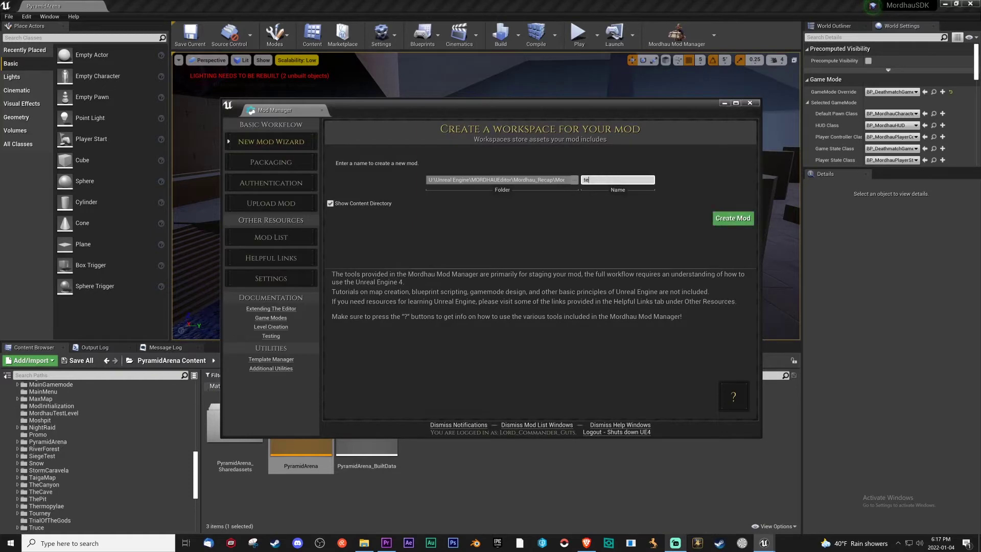
left_click(734, 219)
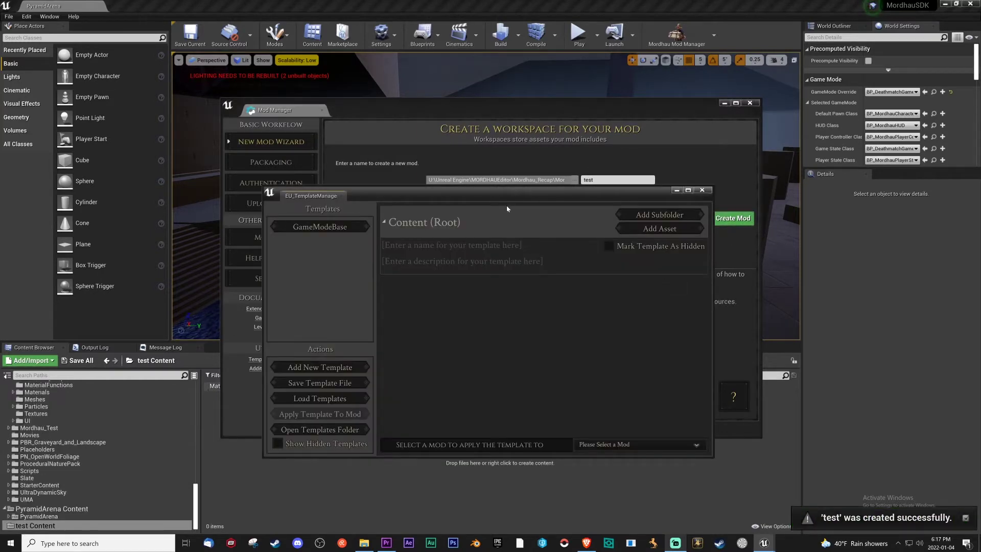
Step: Preview the GameModeBase template, start a blank template, and check the list of mods a template can be applied to
left_click_drag(519, 194, 524, 147)
left_click(344, 184)
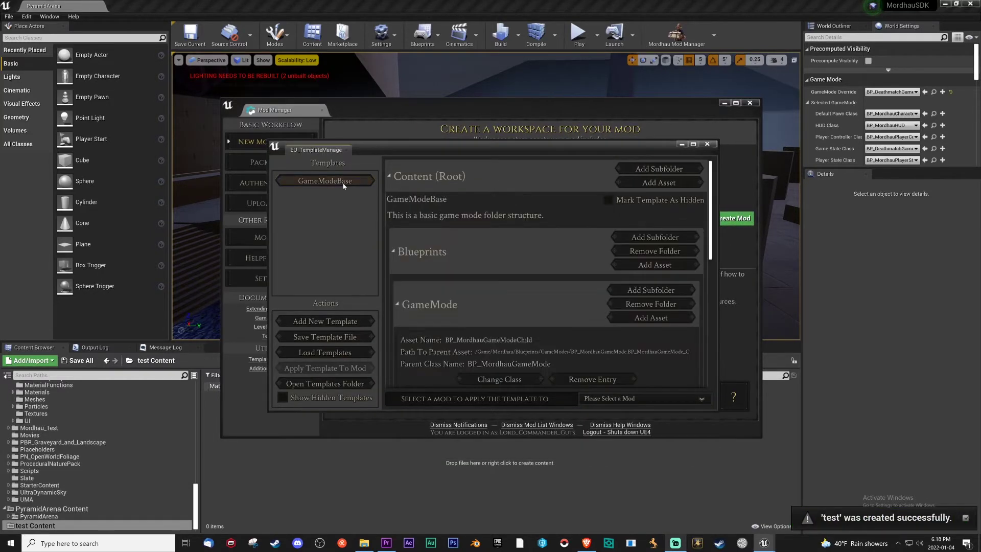
left_click(338, 321)
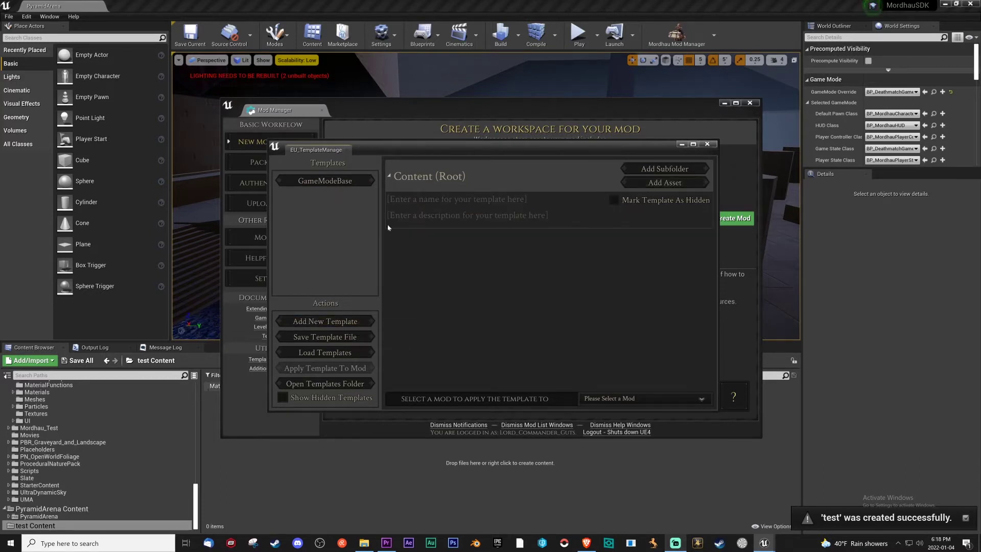
left_click(639, 399)
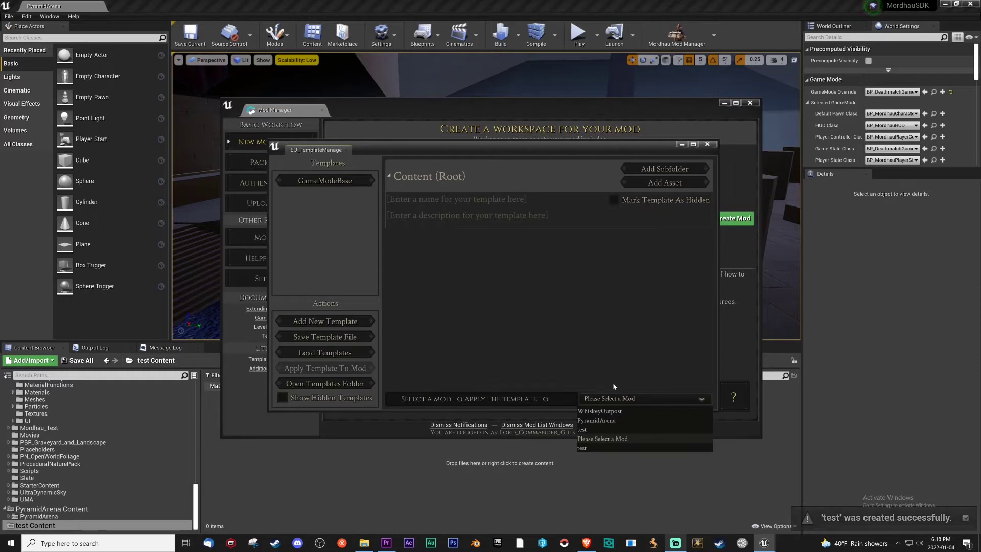
left_click(639, 398)
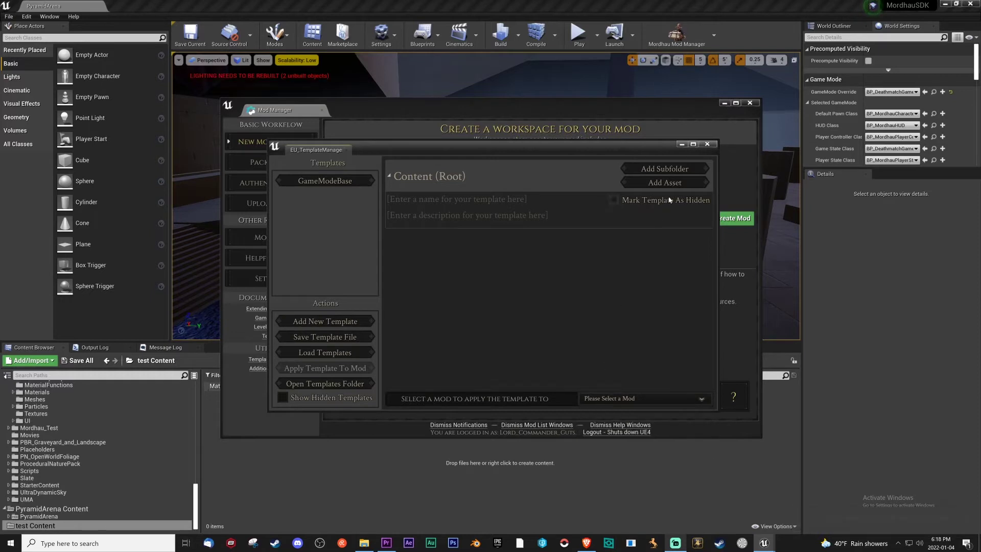
Step: Try adding a folder with a nested subfolder and an Actor asset to the blank template, and remove the added folders
left_click(662, 169)
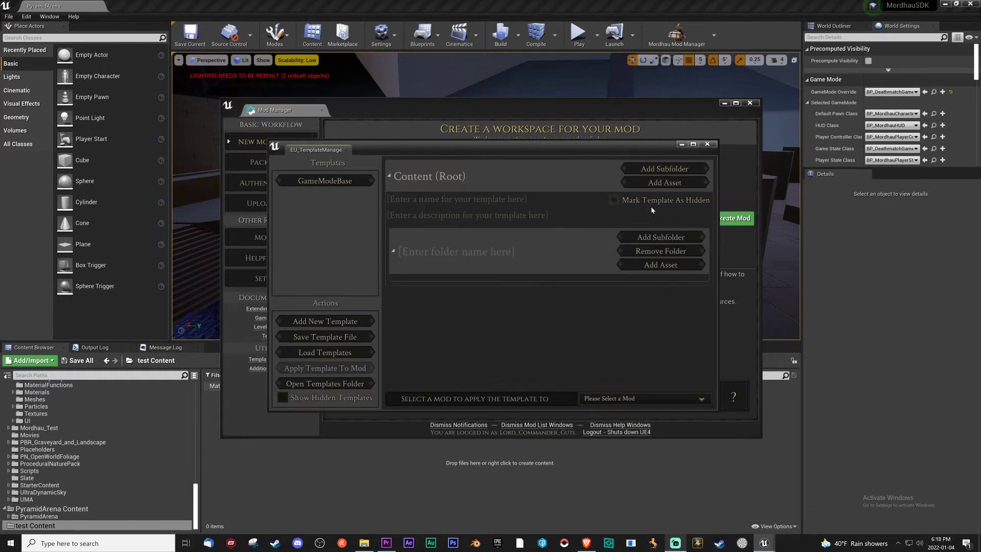
left_click(659, 238)
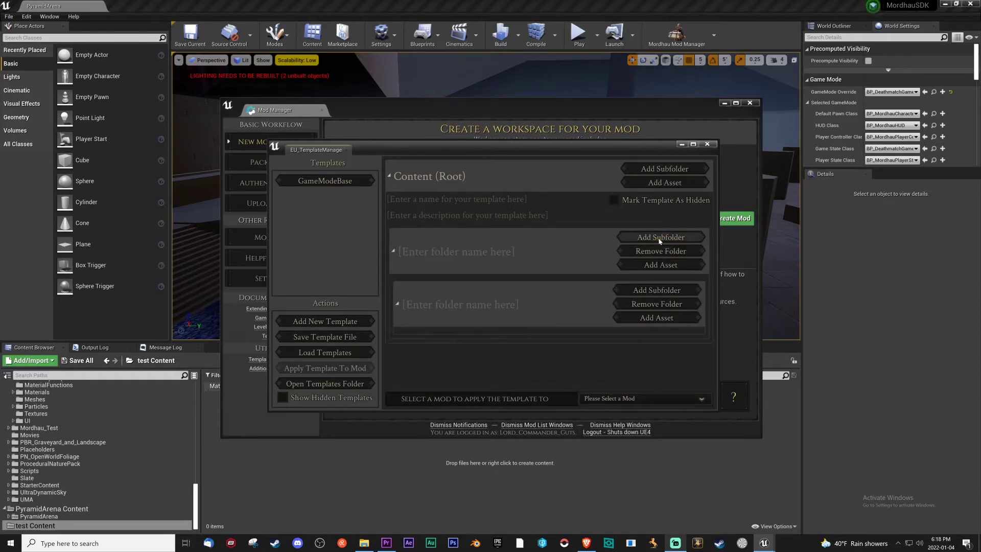
left_click(657, 304)
left_click(666, 269)
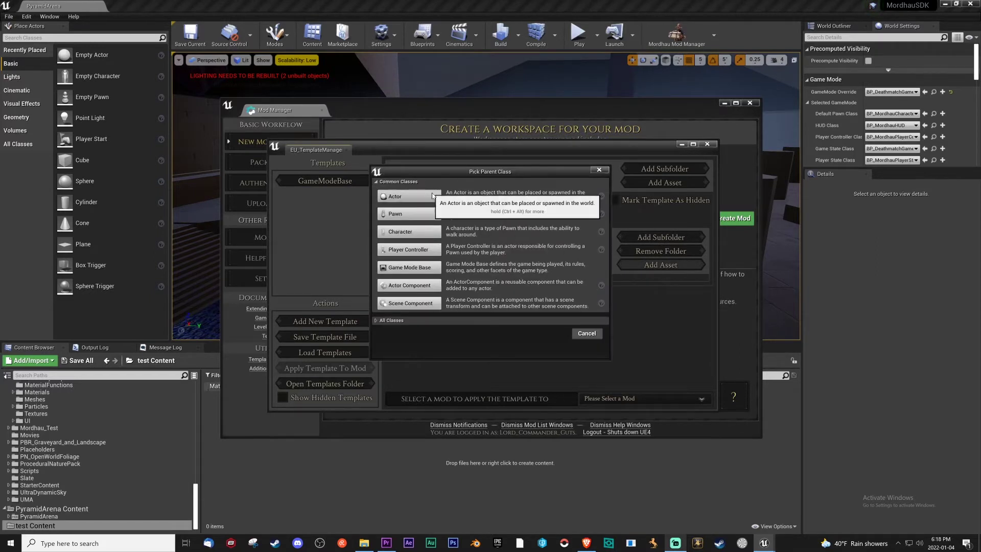
left_click(506, 197)
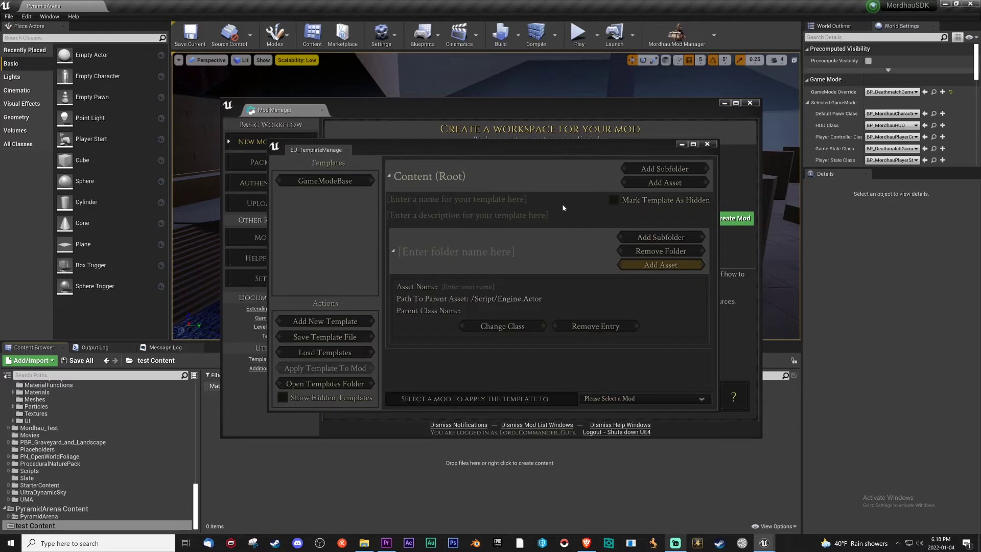
left_click(661, 251)
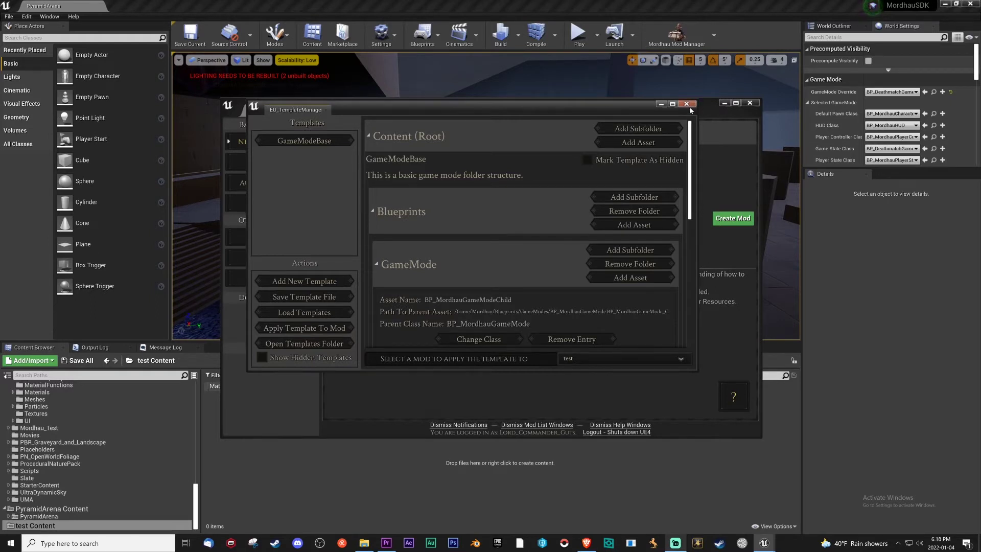
Step: Close the template manager and the Mod Manager without applying the GameModeBase template to the test mod
left_click_drag(627, 111, 690, 179)
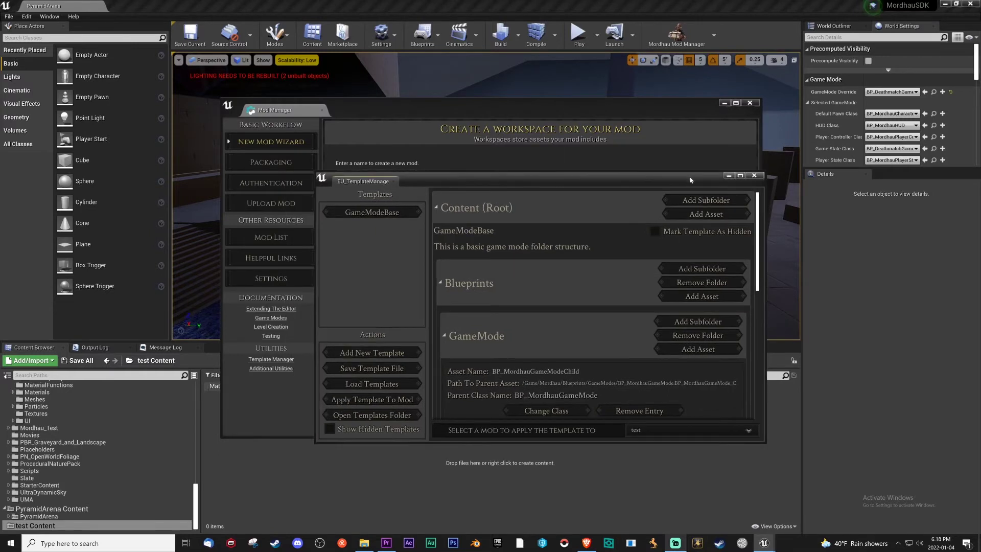
left_click(760, 179)
left_click(756, 105)
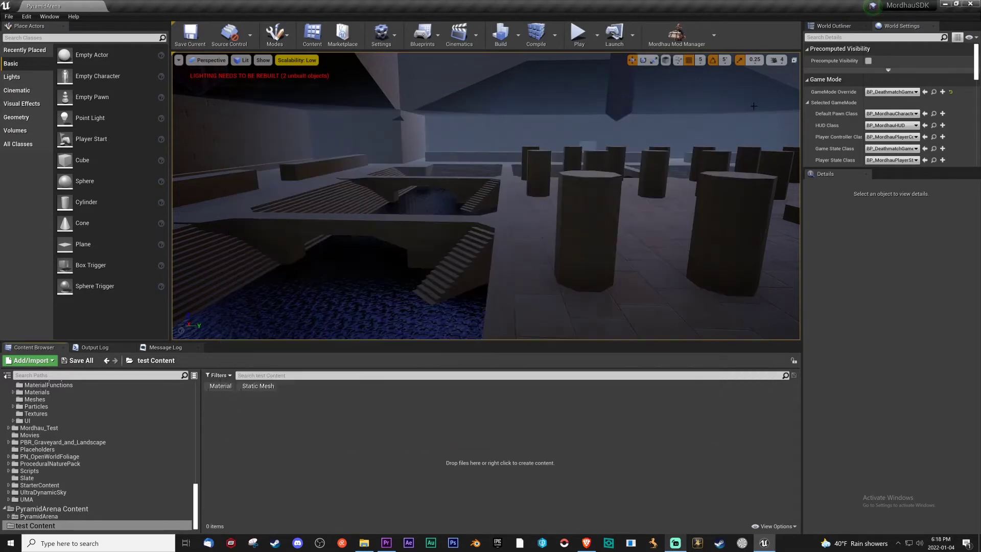
Step: Set the viewport camera speed to 7 and inspect the PyramidArena level from the water to the bannered entrance
mouse_move(478, 228)
right_mouse_down()
mouse_move(511, 233)
mouse_move(475, 235)
mouse_move(470, 250)
mouse_move(483, 186)
mouse_move(486, 230)
mouse_move(450, 231)
mouse_move(475, 232)
right_mouse_up()
left_click(775, 60)
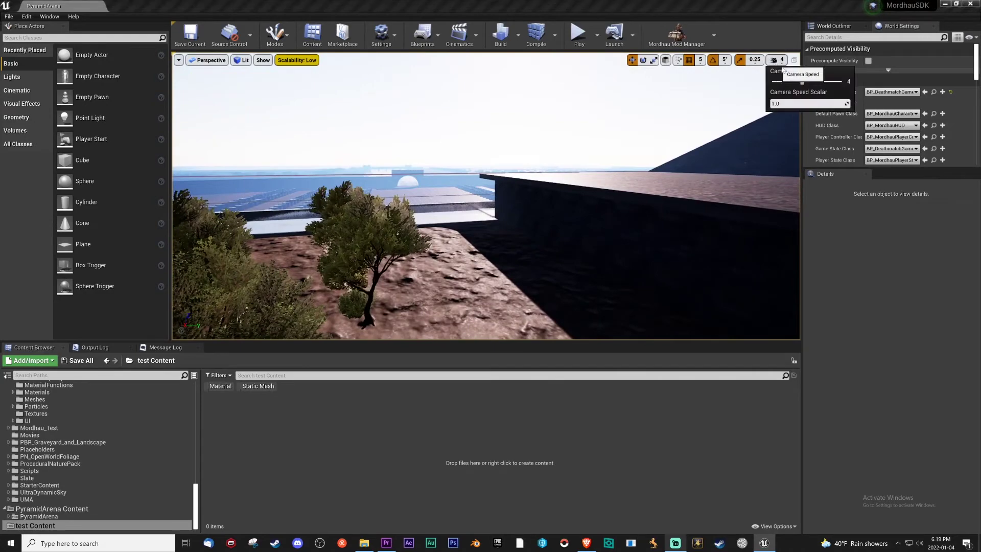
left_click(831, 82)
right_click_drag(485, 204, 417, 215)
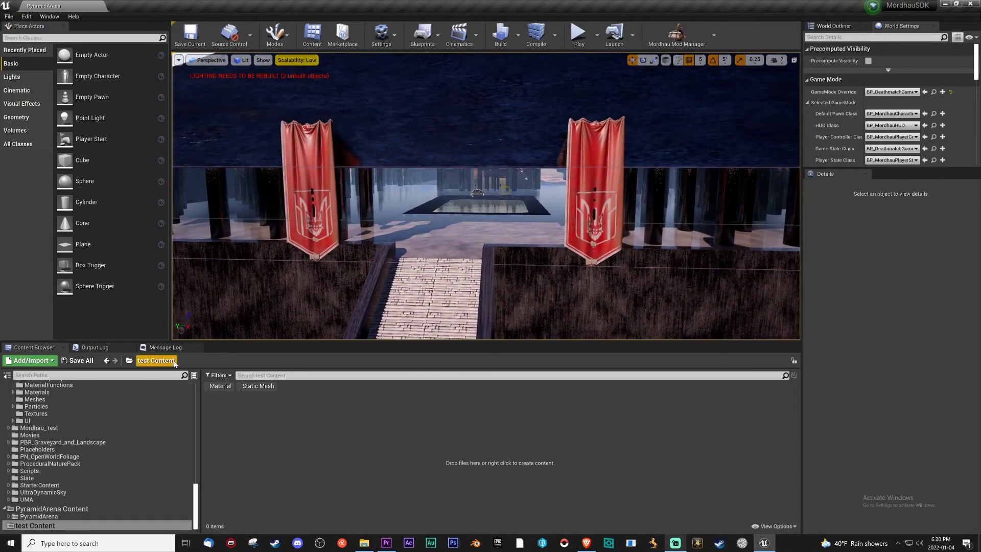
Step: Create a level named HRD_PyramidArena in the PyramidArena mod's PyramidArena folder and save it
scroll(161, 431, "down", 1)
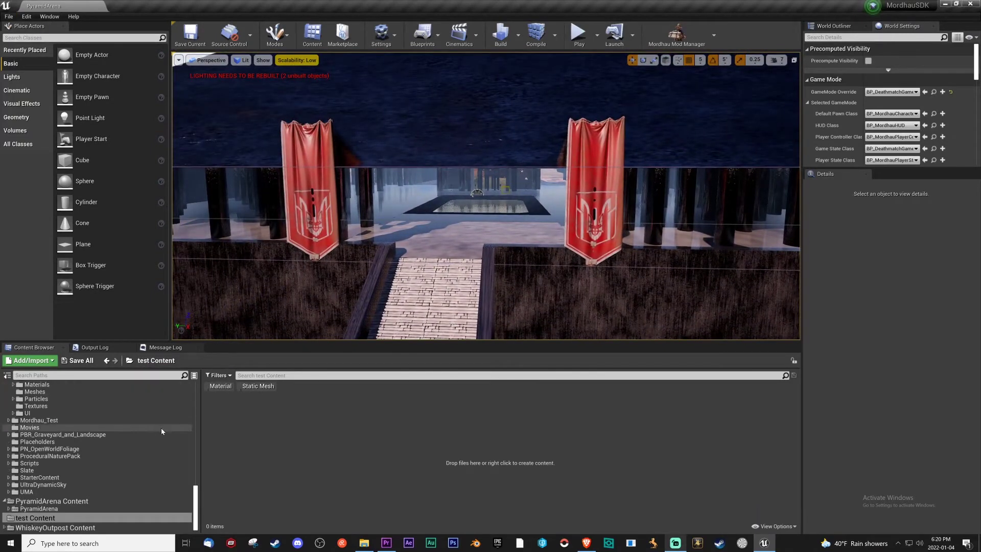
left_click(51, 501)
double_click(221, 442)
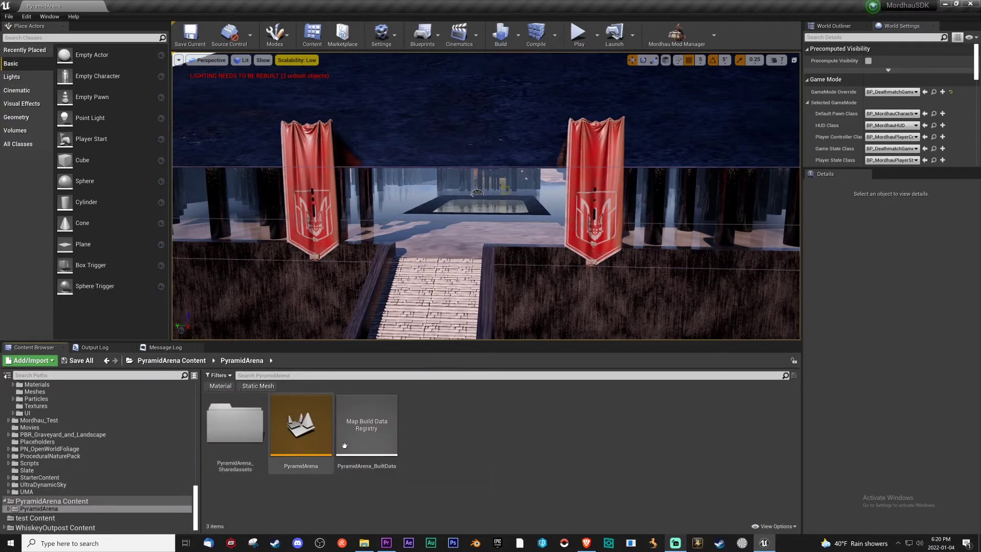
right_click(452, 447)
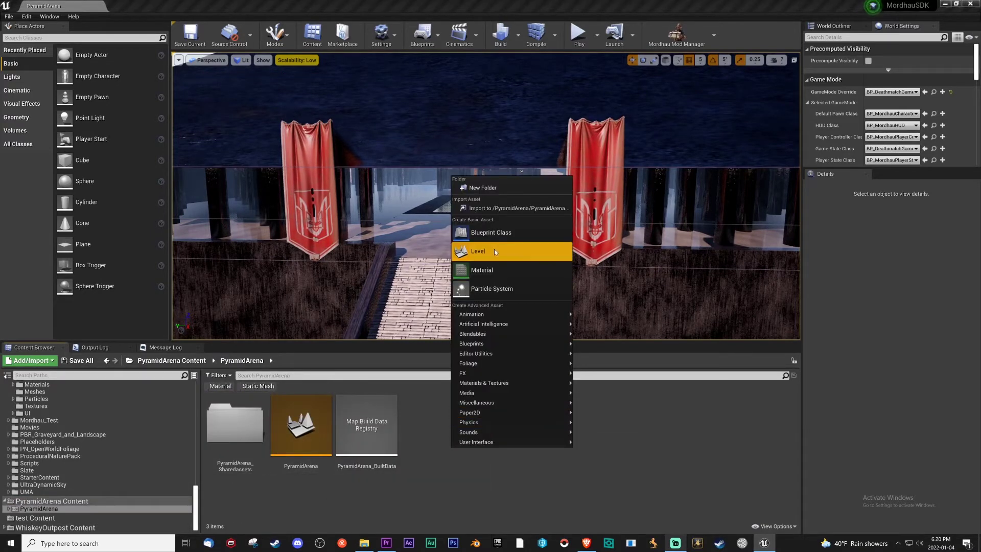
left_click(494, 247)
type("HRD")
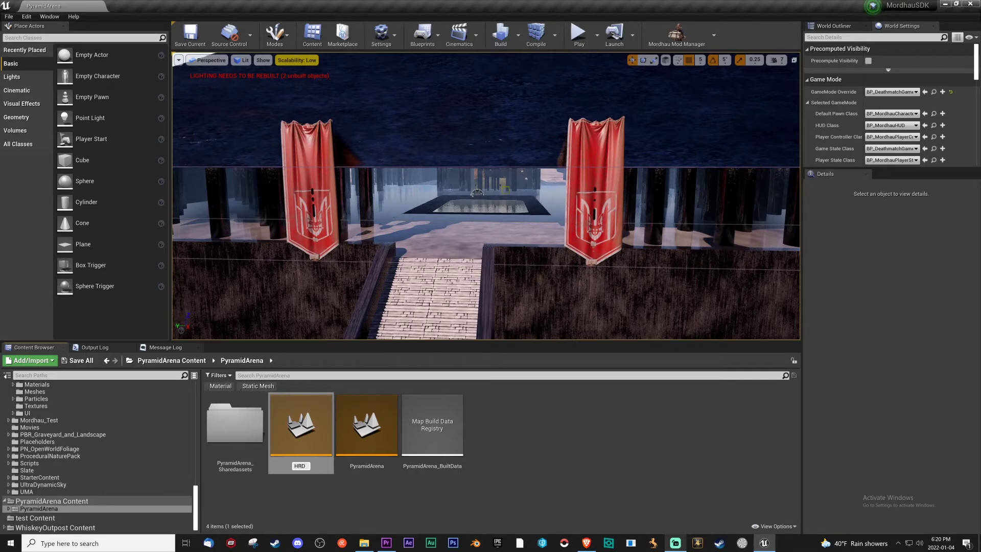
type("_PyramidArena")
key("Return")
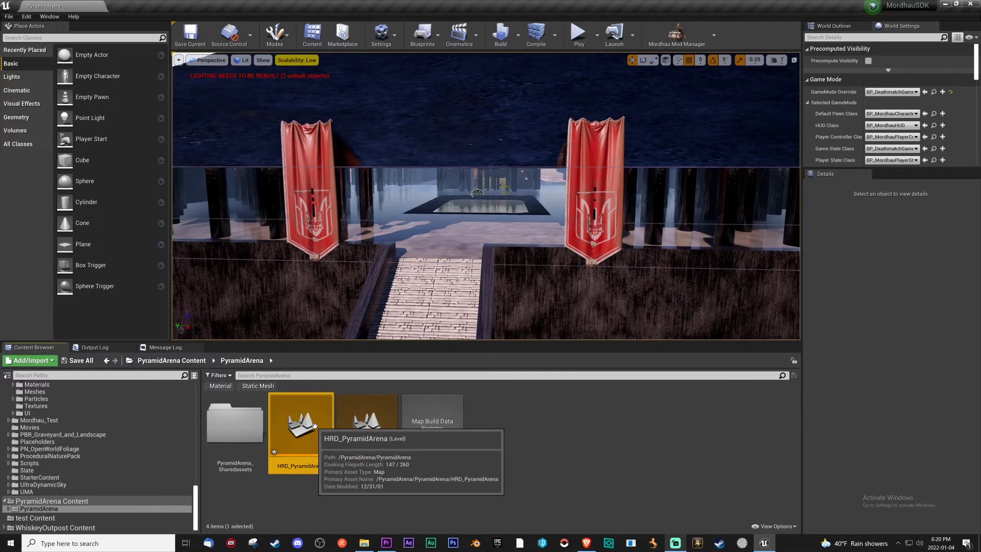
key("ctrl+shift+s")
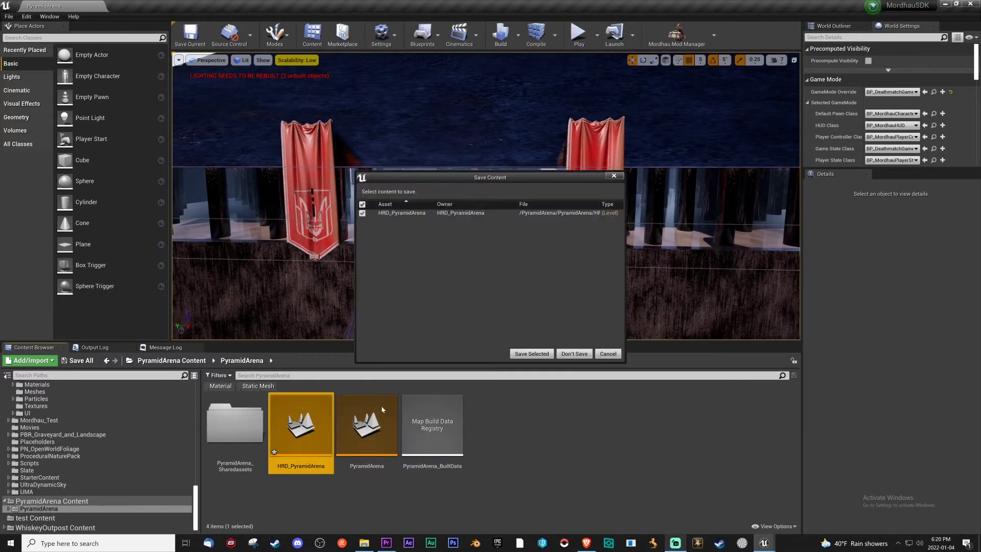
left_click(530, 356)
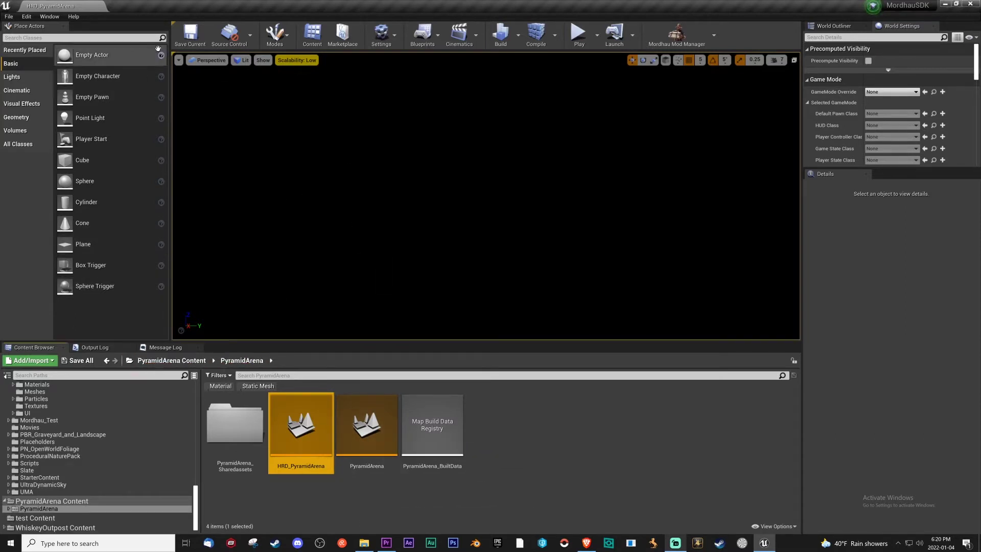
Step: Show the Levels window for HRD_PyramidArena and dock it beside the Content Browser, Output Log and Message Log
left_click(49, 16)
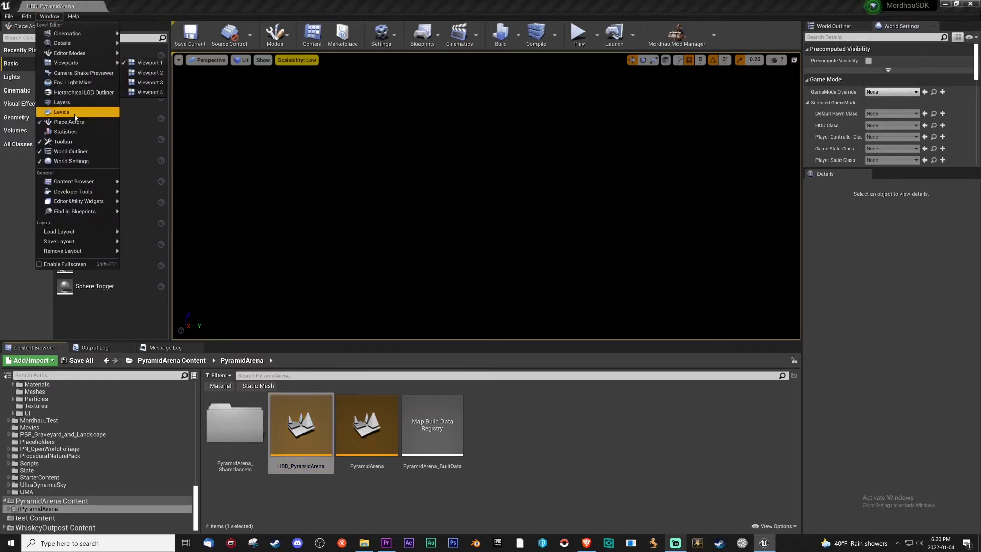
left_click(61, 112)
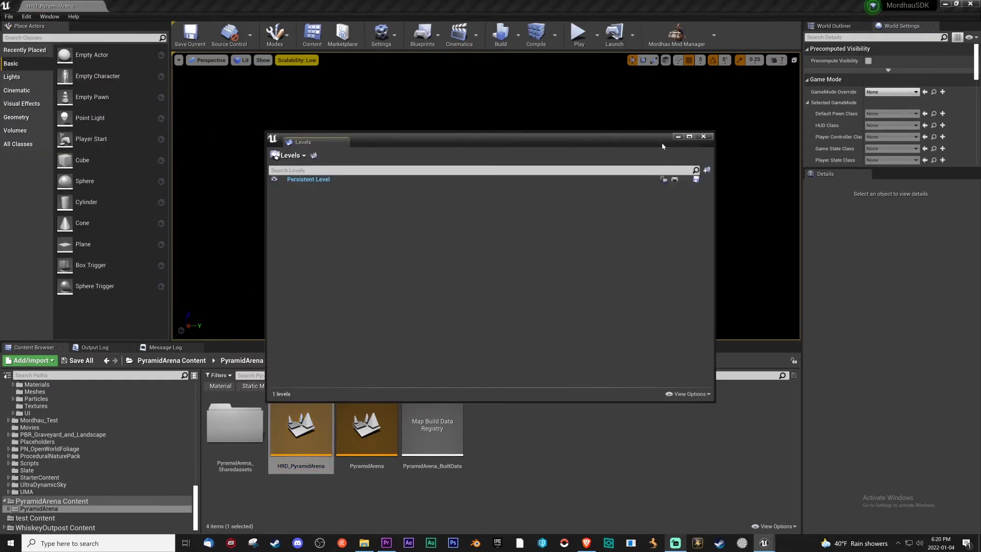
left_click_drag(446, 150, 207, 348)
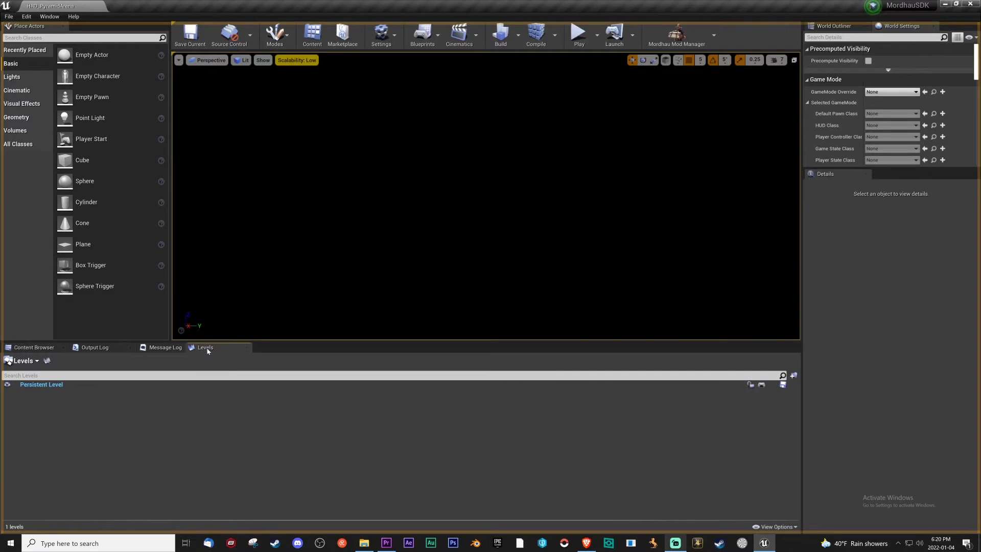
Step: Add the PyramidArena level as a sublevel under the persistent level of HRD_PyramidArena
left_click(33, 347)
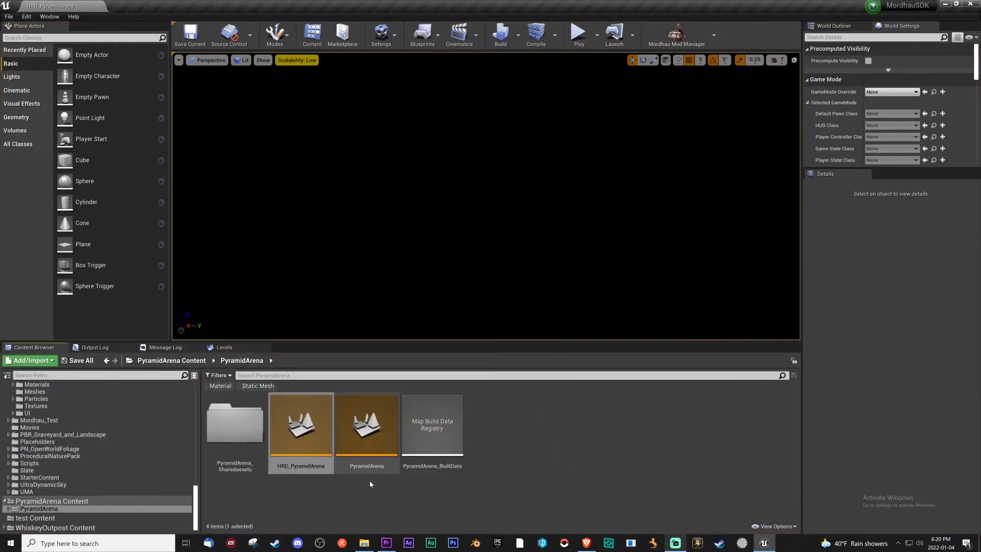
left_click(364, 453)
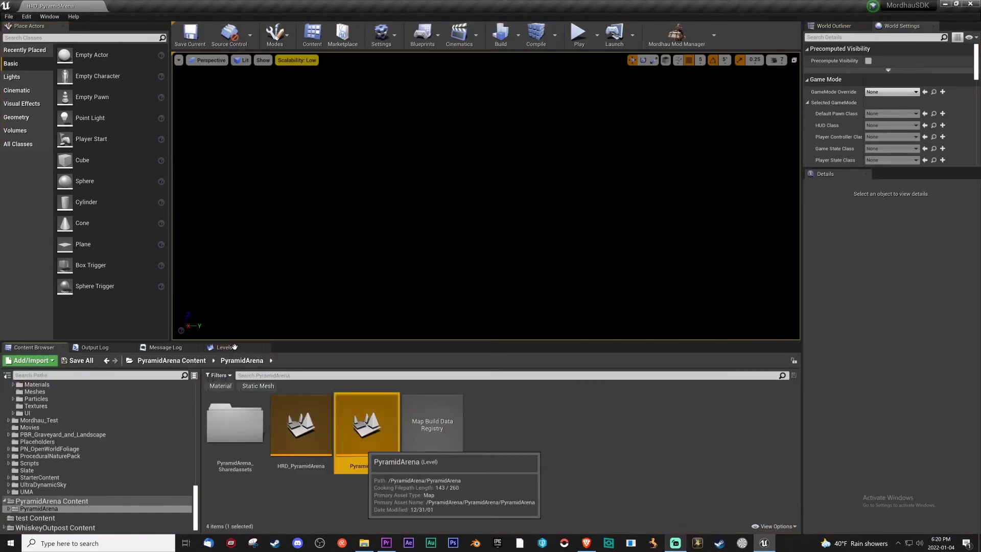
left_click_drag(235, 347, 143, 432)
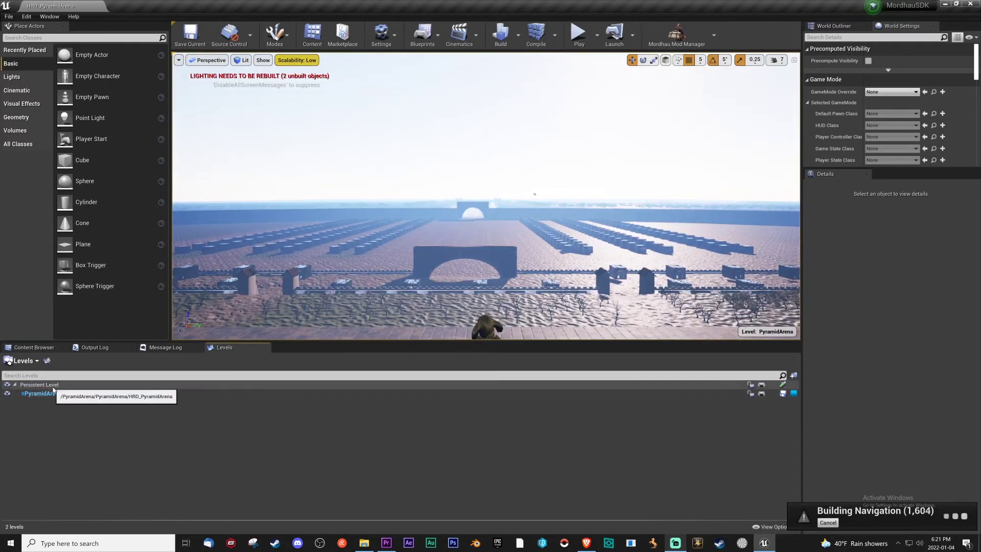
Step: Make the persistent level current and change the PyramidArena sublevel's streaming method to Always Loaded
double_click(40, 384)
left_click(64, 397)
right_click(63, 397)
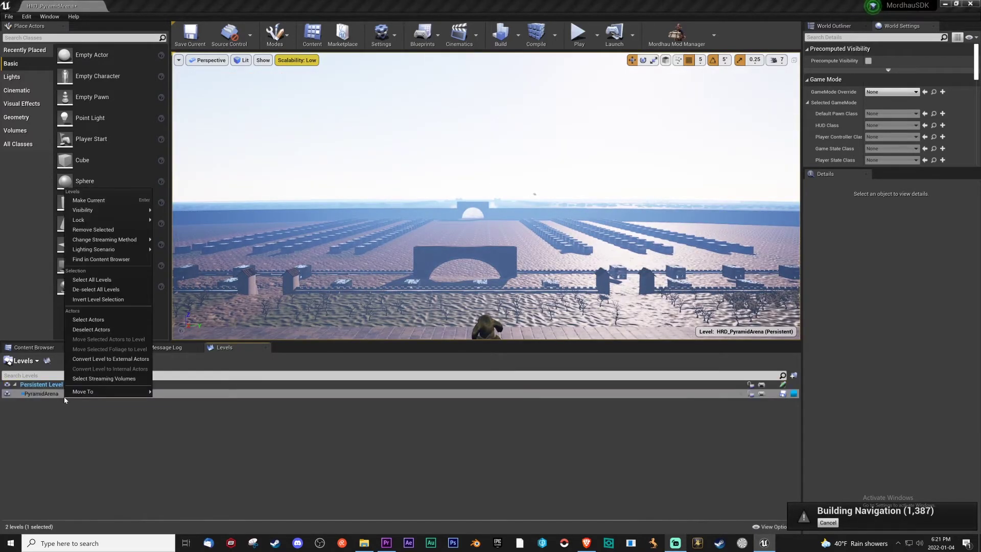
mouse_move(117, 240)
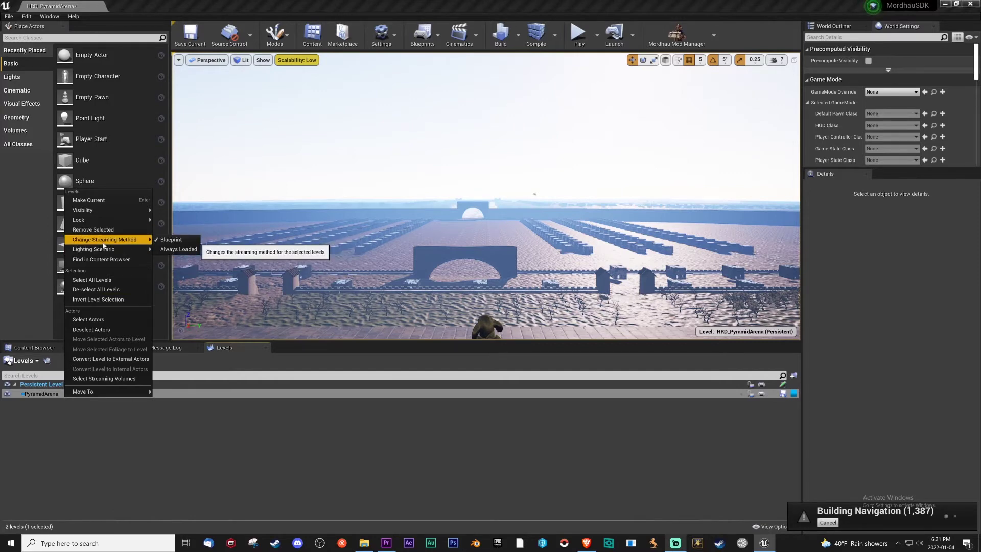
left_click(178, 250)
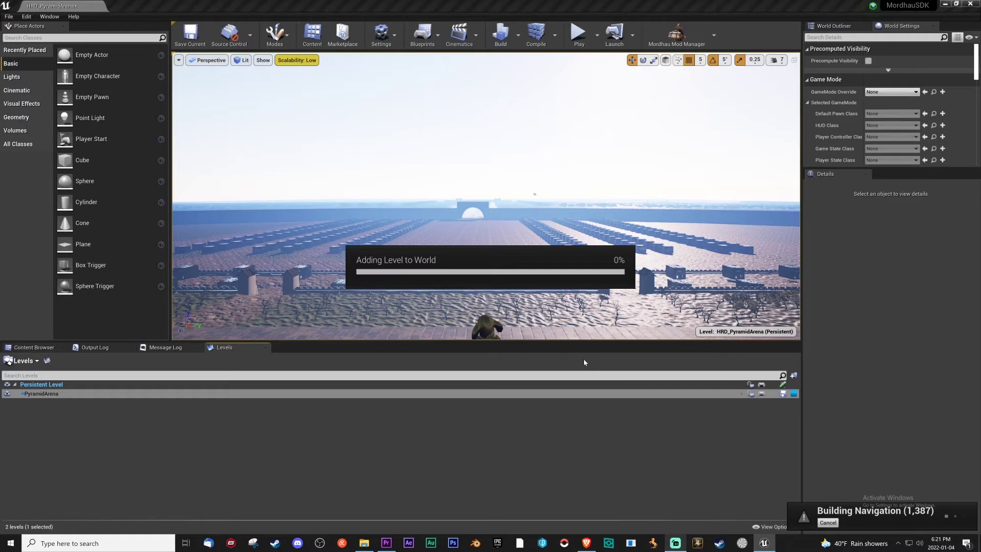
Step: Set the world's GameMode Override to BP_HordeGameMode and locate that blueprint in the project content
left_click(915, 92)
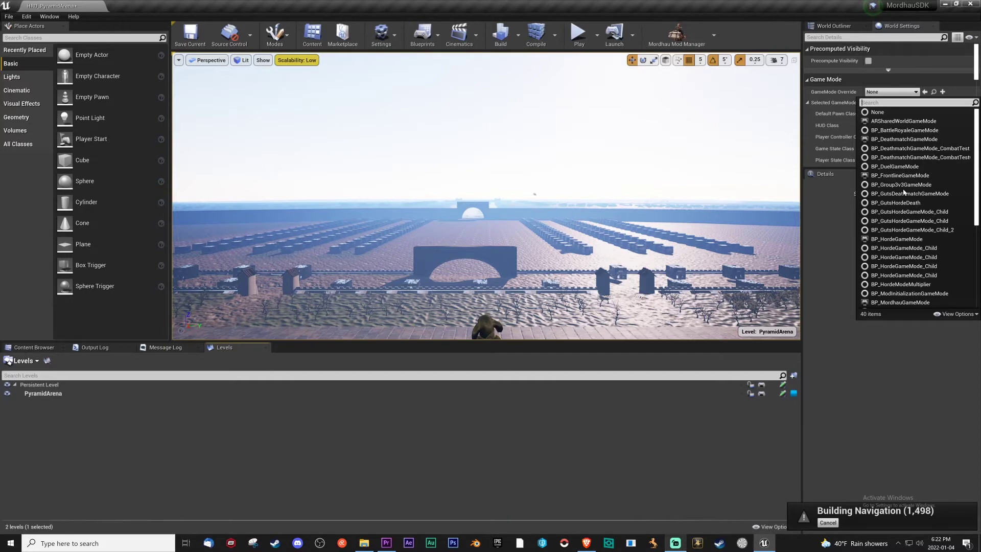
type("horde")
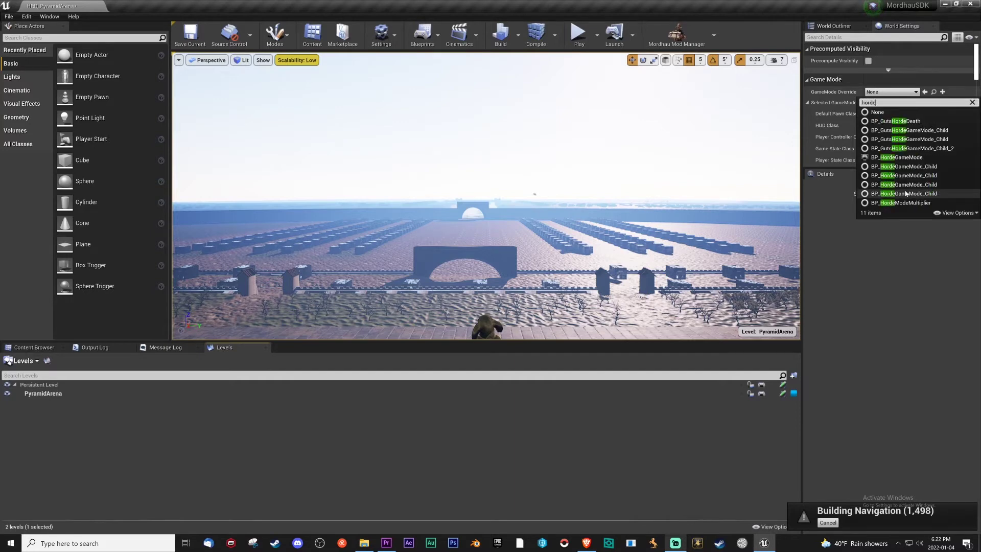
left_click(913, 158)
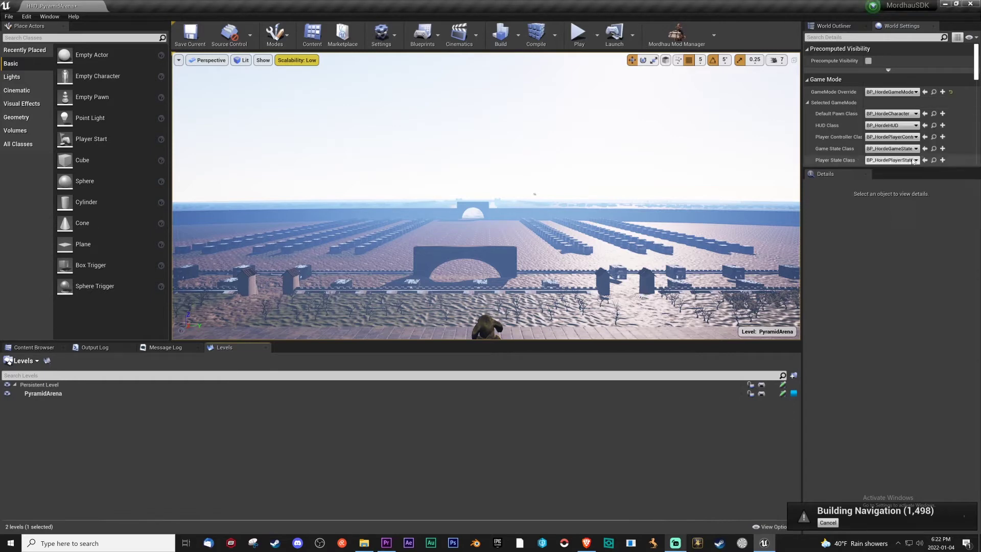
left_click(935, 92)
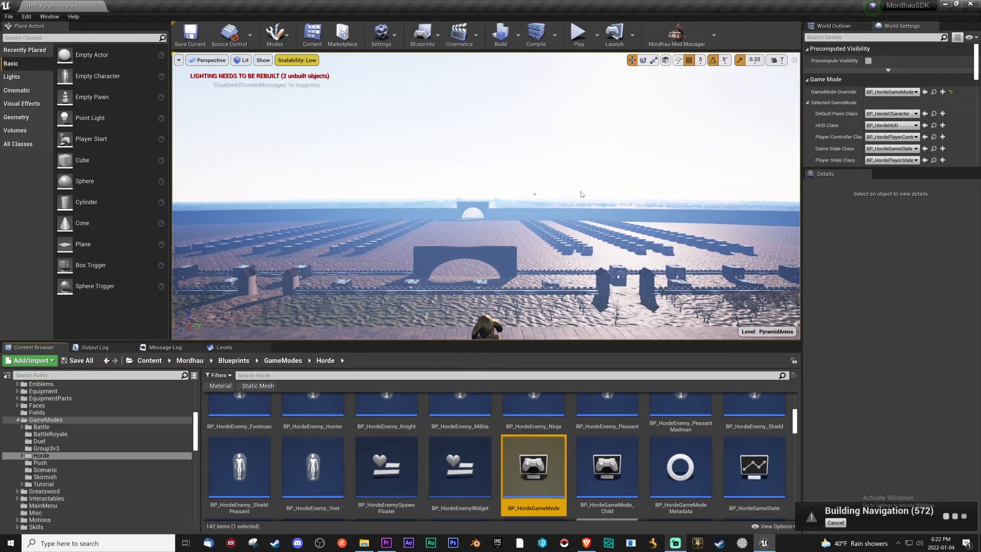
Step: Return to the mod's PyramidArena content folder and save the current level
right_click_drag(485, 204, 487, 238)
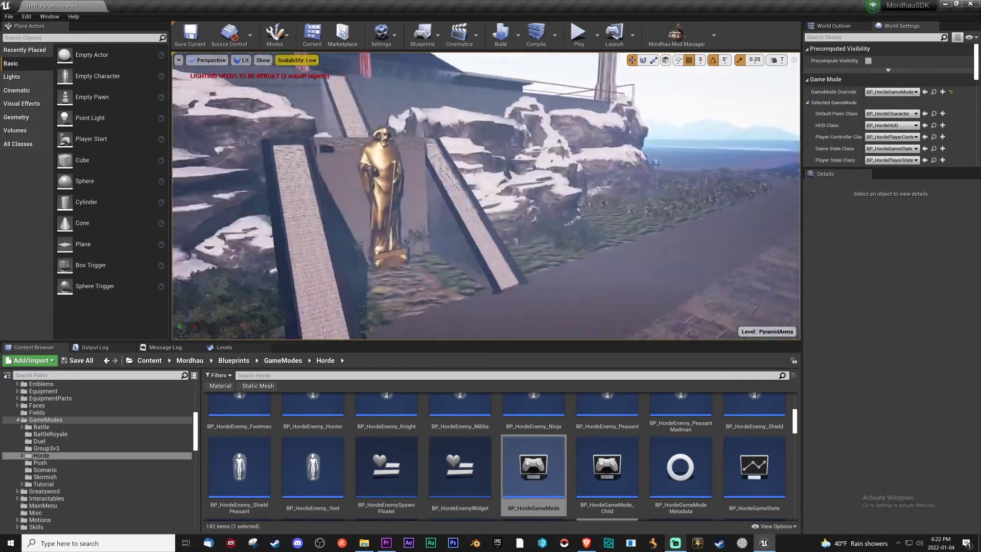
right_click_drag(486, 204, 331, 221)
right_click_drag(576, 202, 460, 205)
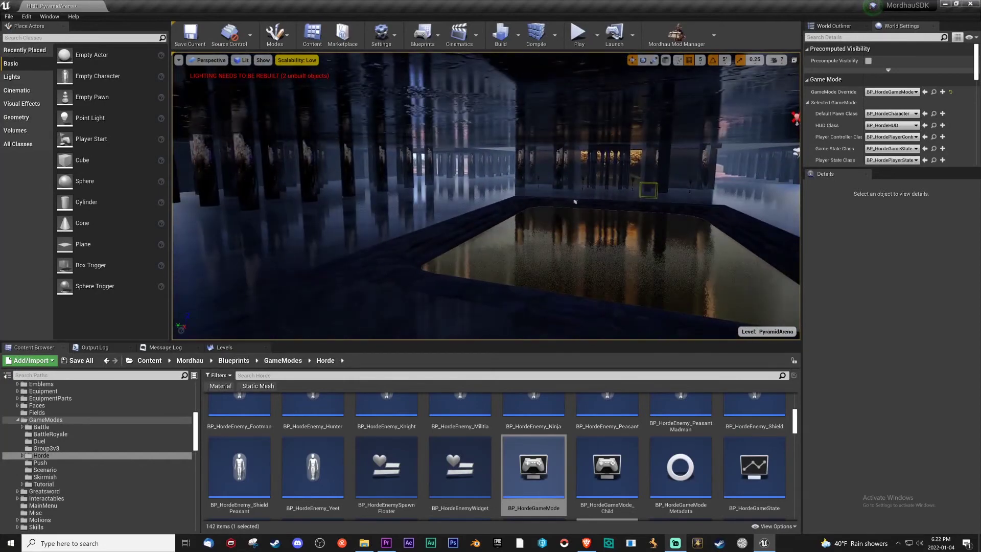
right_click_drag(576, 202, 491, 206)
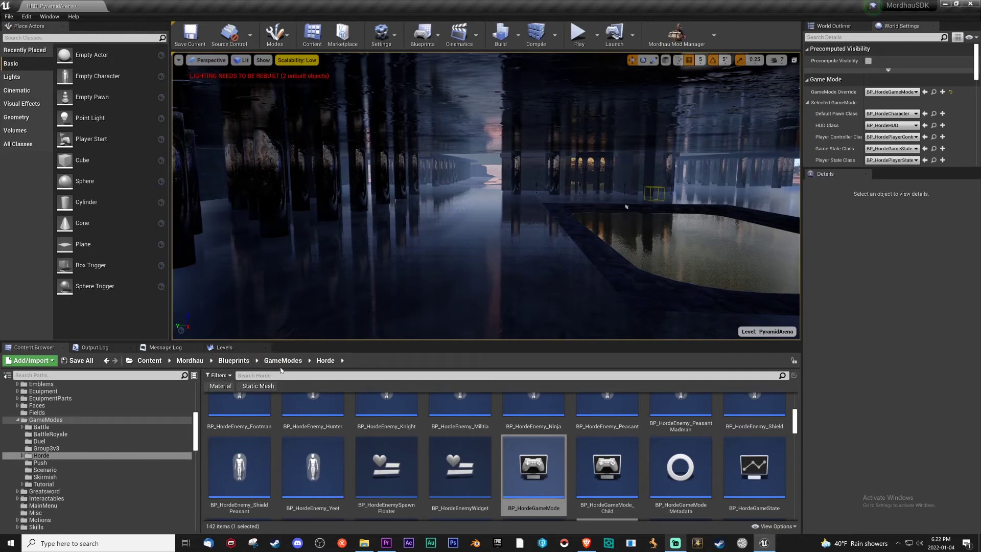
left_click(107, 360)
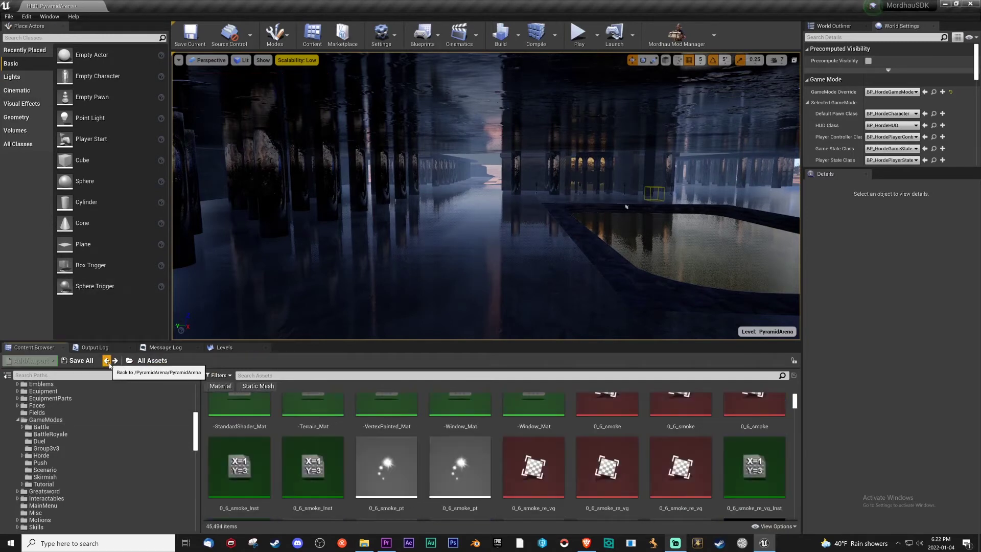
left_click(107, 360)
left_click(385, 488)
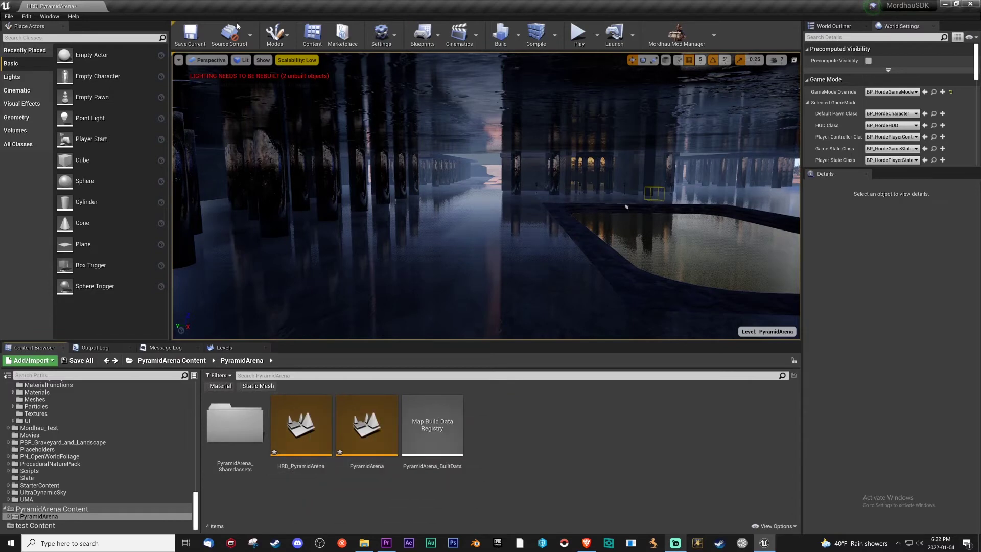
left_click(191, 37)
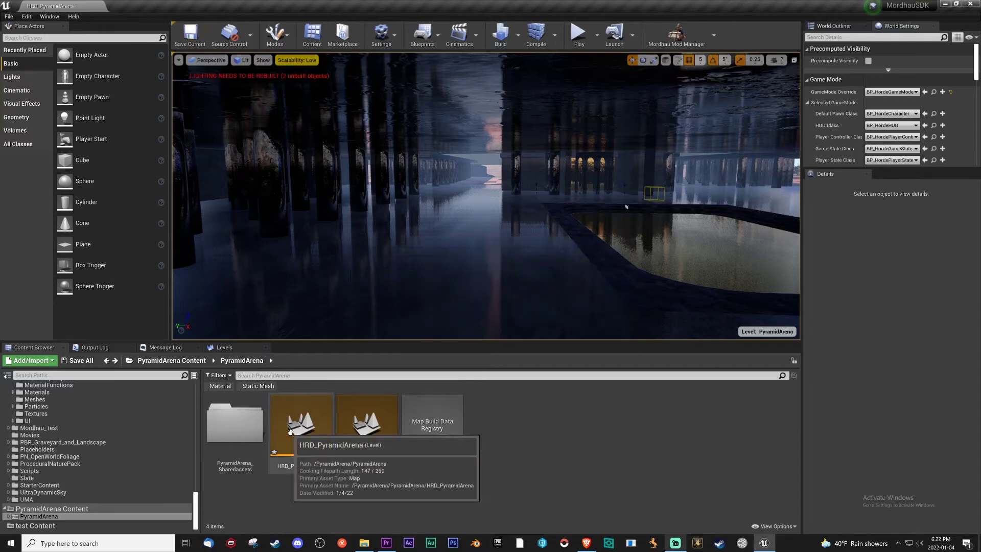
right_click_drag(486, 204, 639, 204)
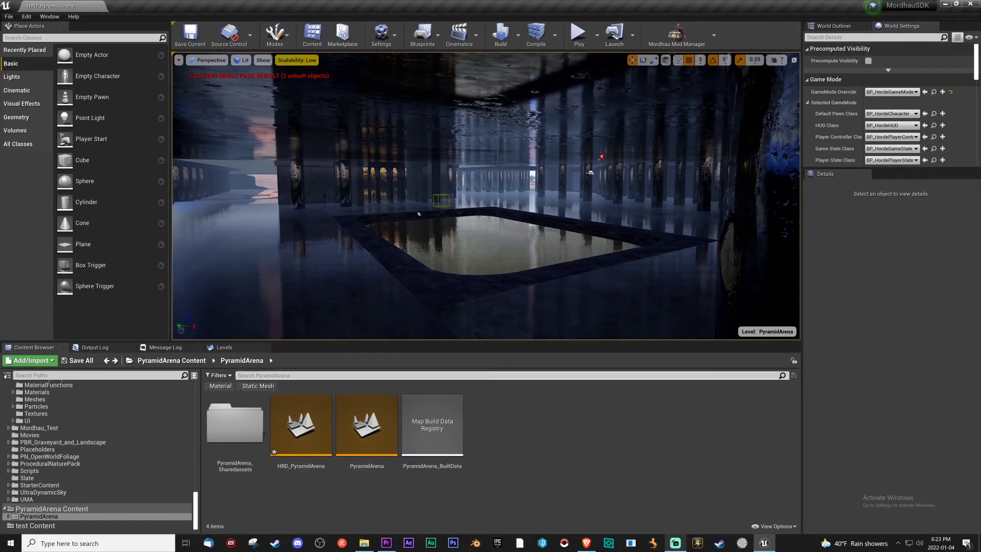
right_click_drag(485, 205, 544, 197)
right_click_drag(360, 198, 562, 281)
right_click_drag(417, 184, 573, 211)
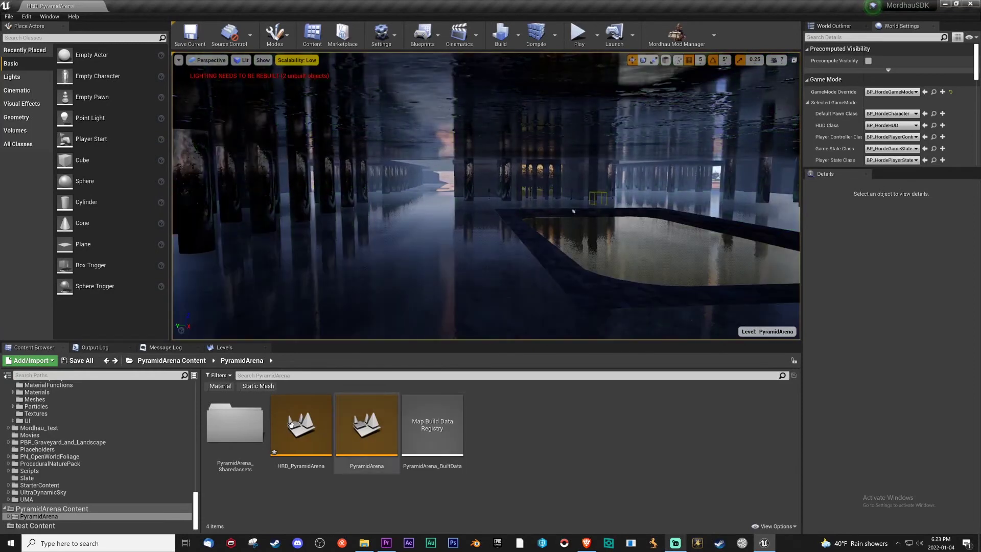
right_click(573, 211)
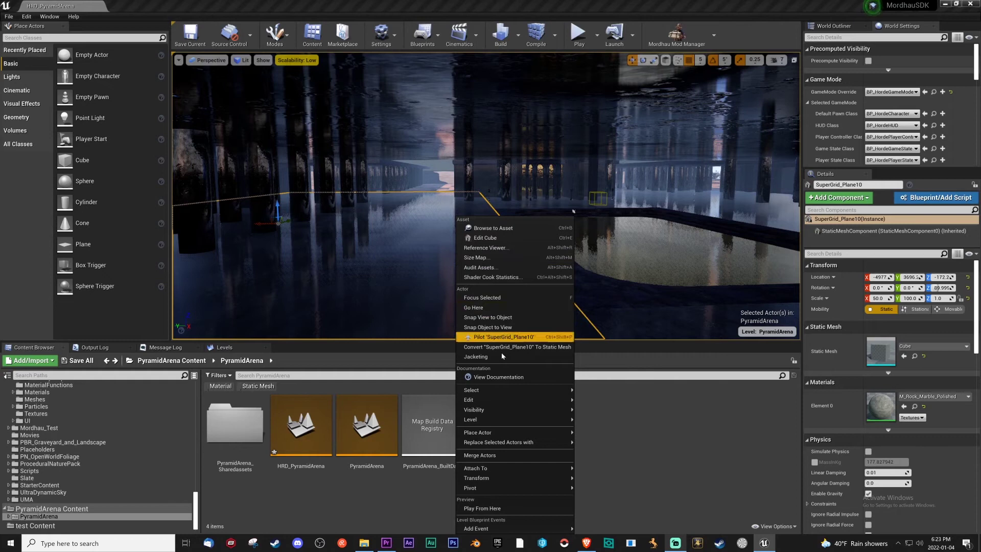
mouse_move(511, 390)
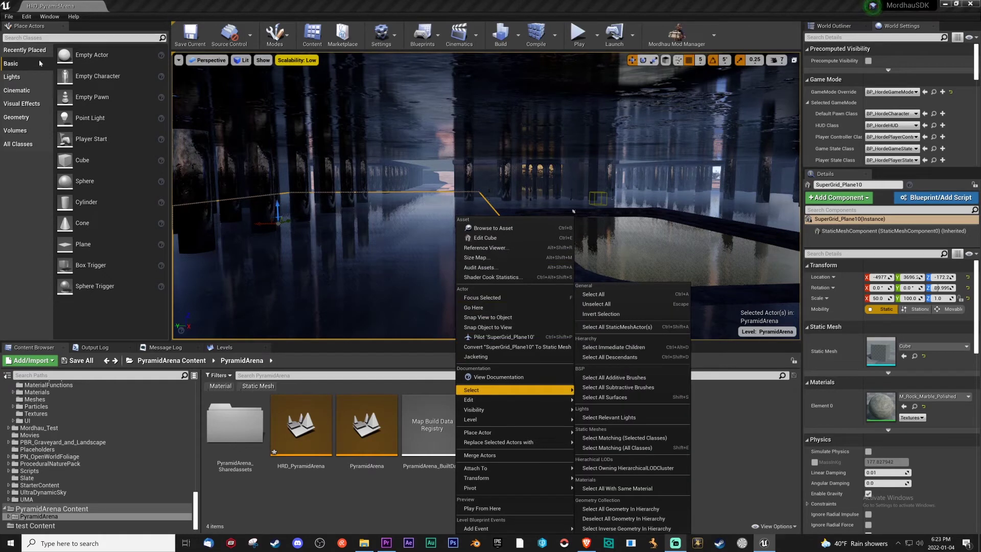
left_click(289, 381)
Step: Search all project content for mordhauplayer, then place BP_MordhauPlayerStart on the floor near the pool and duplicate it twice in a row
left_click(197, 493)
left_click_drag(196, 493, 197, 396)
left_click(28, 386)
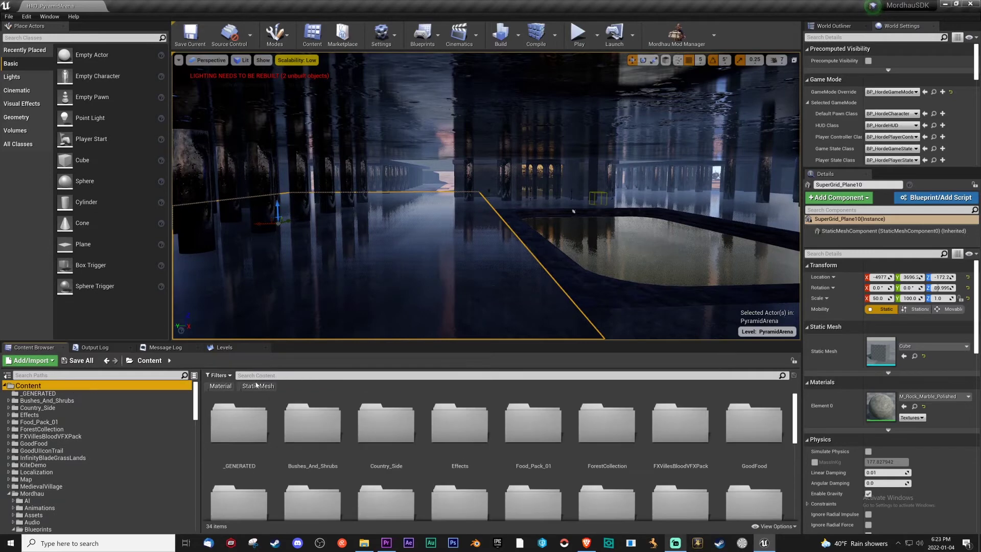
type("mordhau")
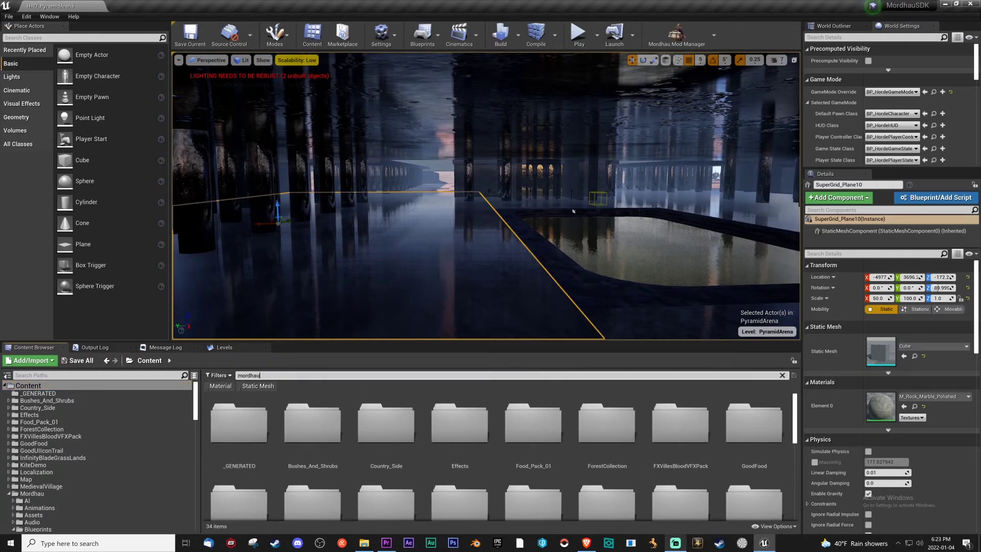
type("player")
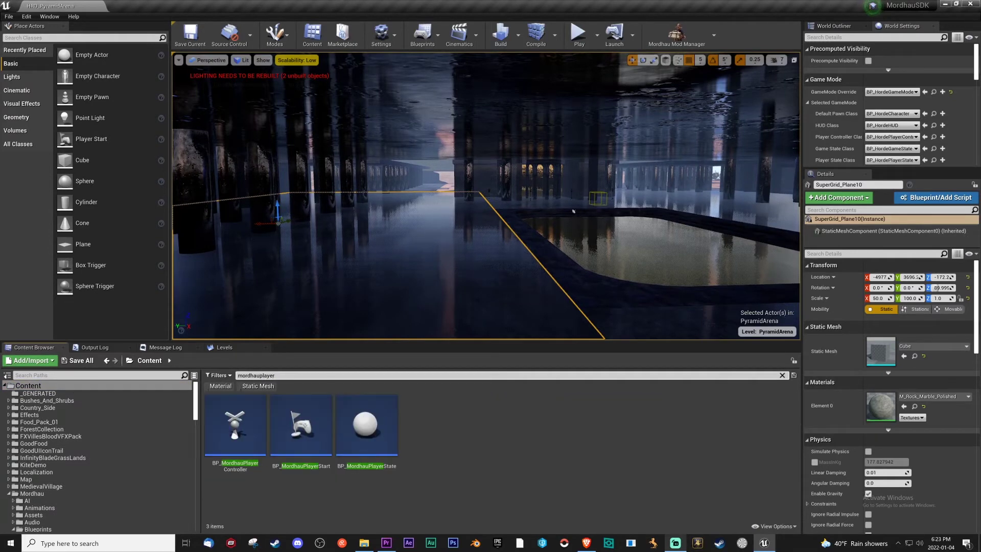
left_click(240, 470)
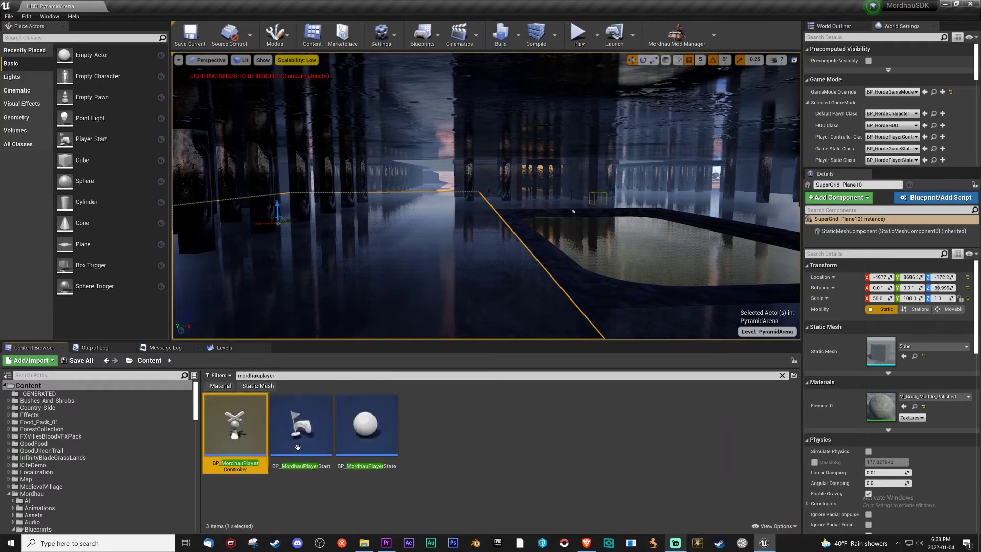
left_click(297, 439)
left_click_drag(297, 441, 549, 210)
right_click_drag(550, 210, 390, 230)
left_click_drag(383, 230, 457, 230, "alt")
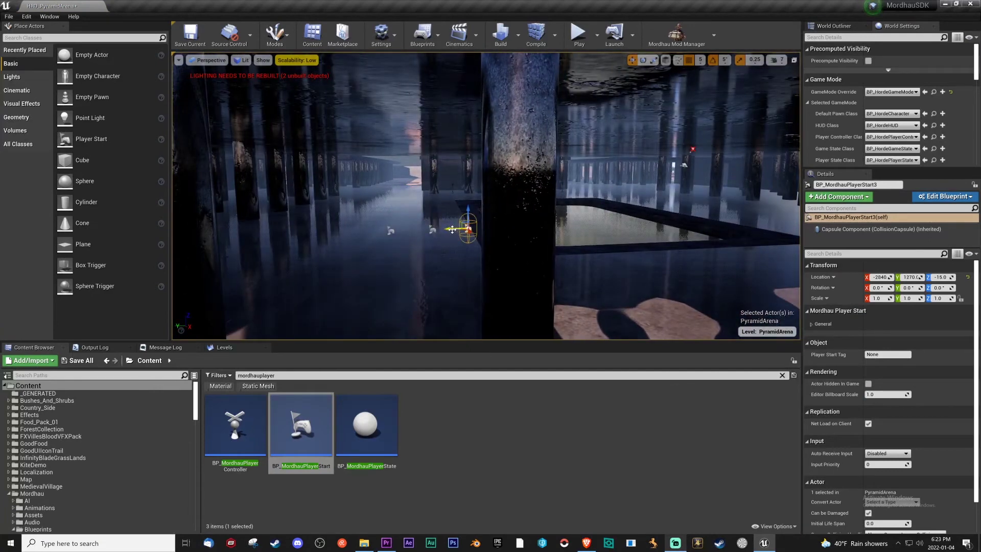
Step: Select the three BP_MordhauPlayerStart actors together and duplicate the group to further spots on the floor around the pool
left_click(432, 230, "ctrl")
left_click(390, 230, "ctrl")
left_click_drag(378, 231, 756, 231)
right_click_drag(755, 230, 433, 195)
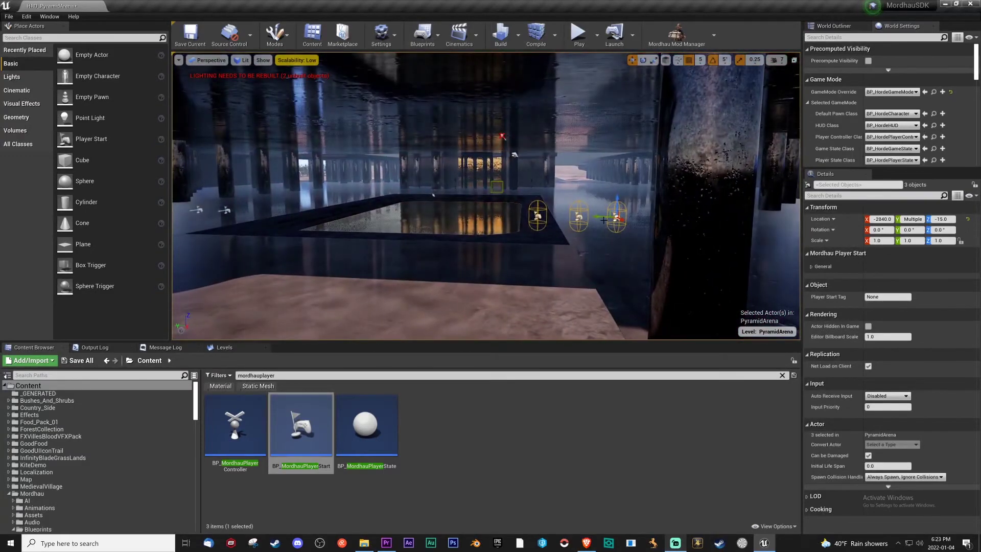
left_click_drag(615, 221, 368, 240)
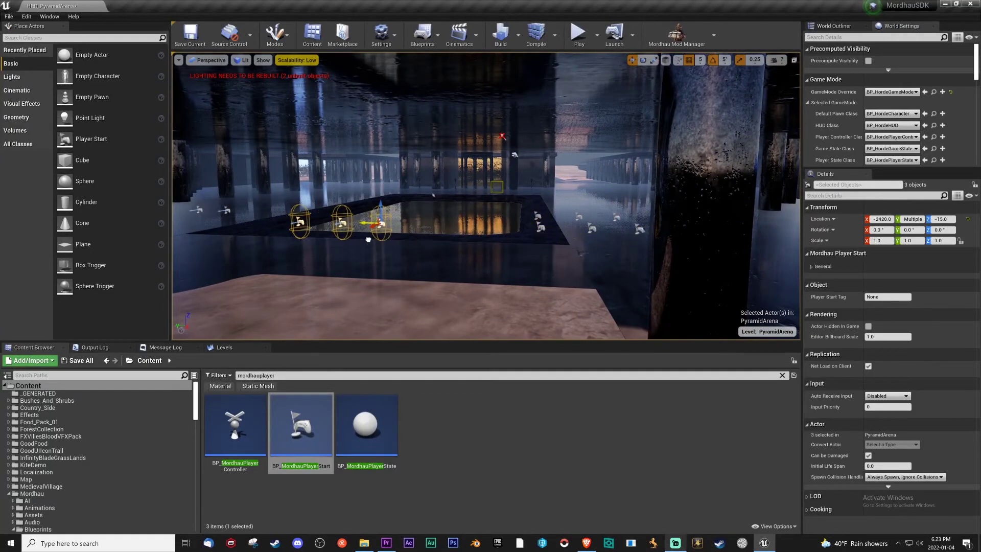
right_click_drag(485, 205, 506, 205)
left_click_drag(489, 226, 516, 240, "alt")
right_click_drag(486, 196, 486, 196)
Step: Search the content for hordespawn, place BP_HordeSpawn on the floor of the pillared hall far from the pool, and duplicate it into a row of three
left_click(246, 375)
type("hordespawn")
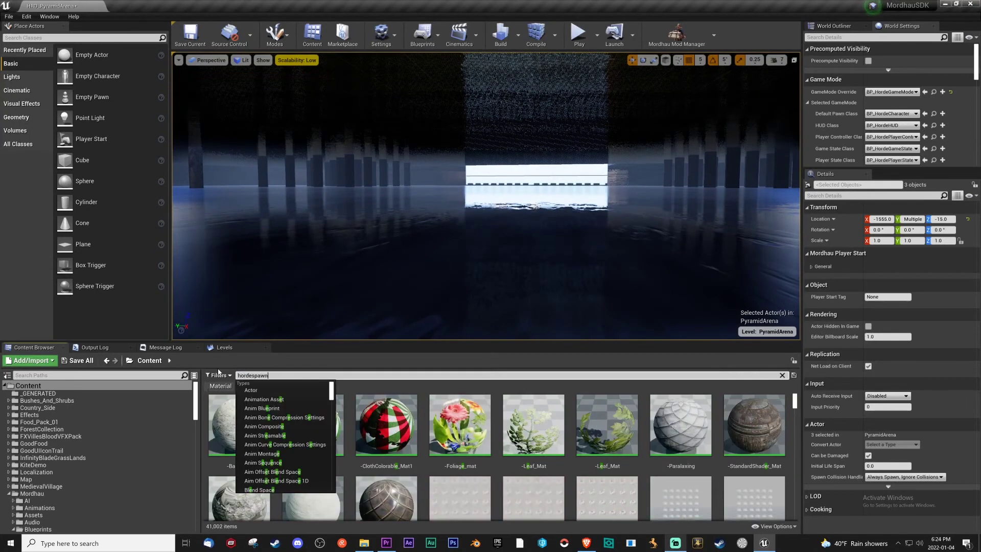
left_click_drag(235, 424, 534, 192)
left_click_drag(438, 190, 345, 193, "alt")
left_click(431, 195)
right_click_drag(431, 196, 470, 199)
left_click(492, 193, "ctrl")
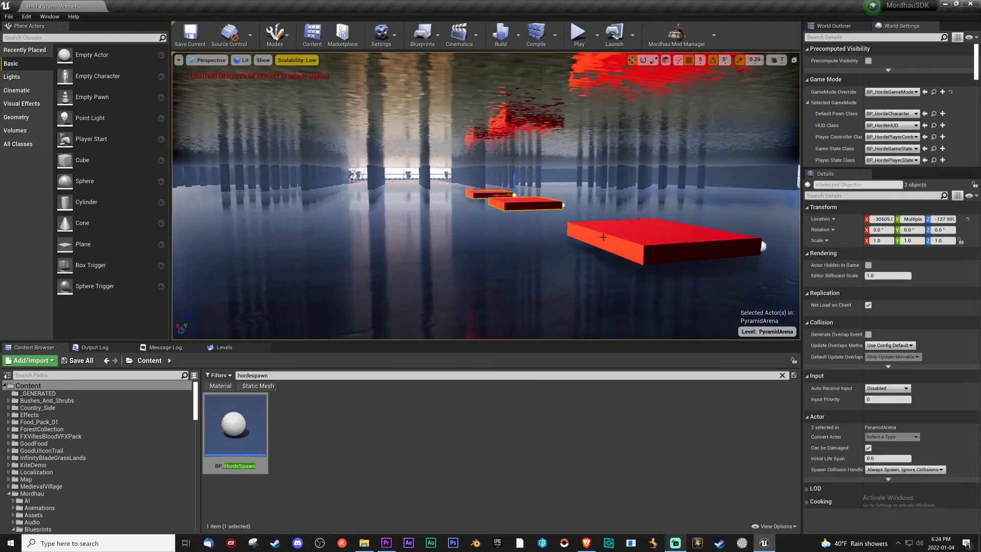
right_click_drag(601, 241, 489, 254)
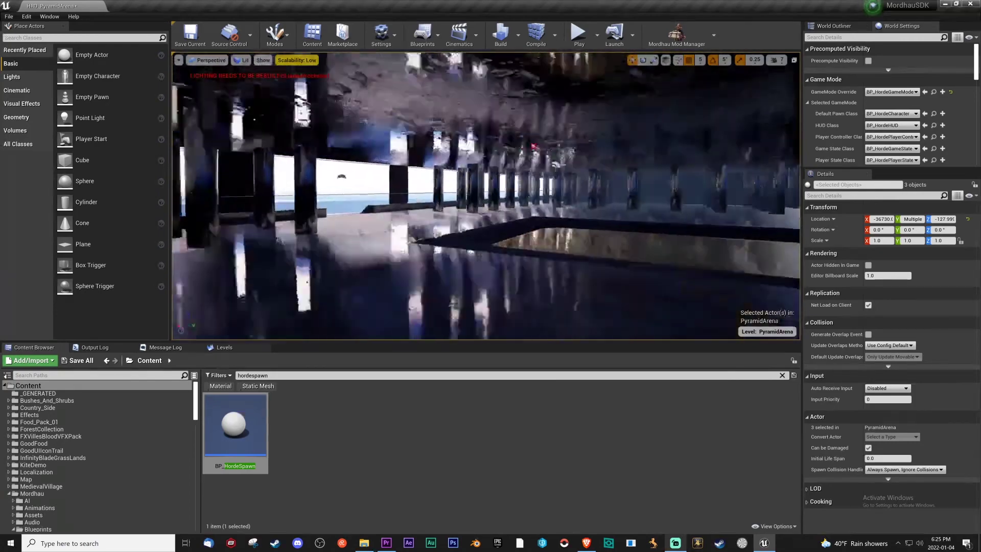
left_click_drag(376, 184, 501, 197)
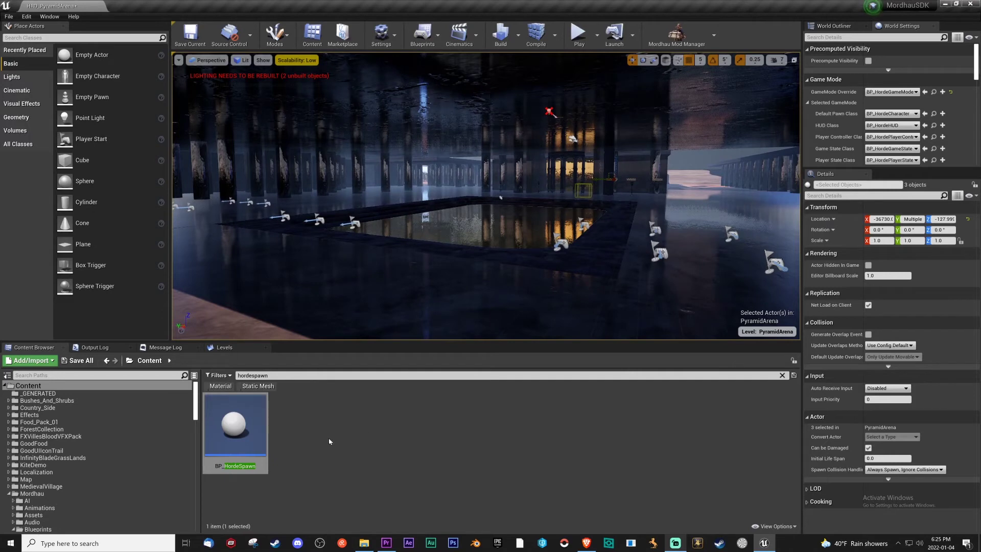
left_click_drag(623, 172, 675, 172)
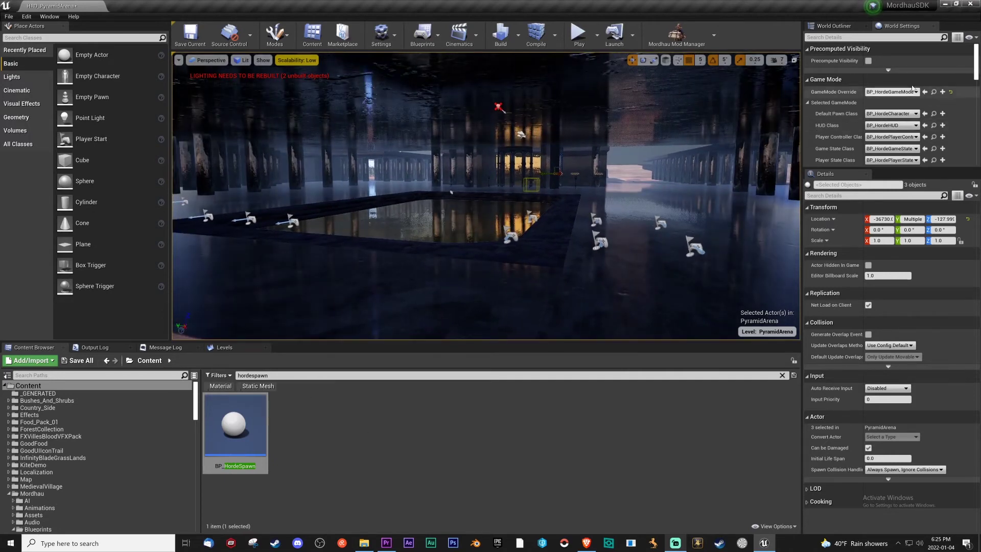
Step: Save all modified levels and assets of the project
left_click(27, 17)
left_click(10, 17)
left_click(10, 17)
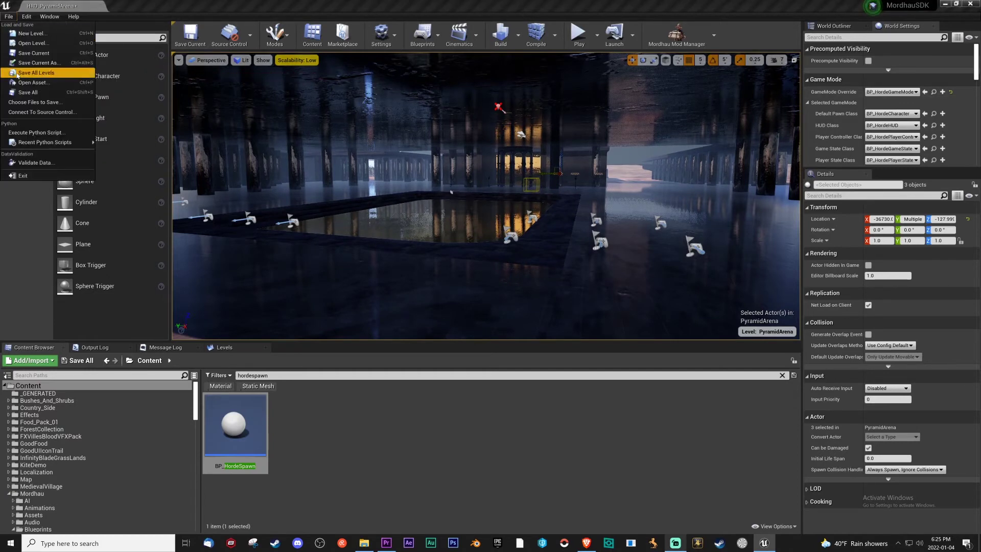
left_click(51, 94)
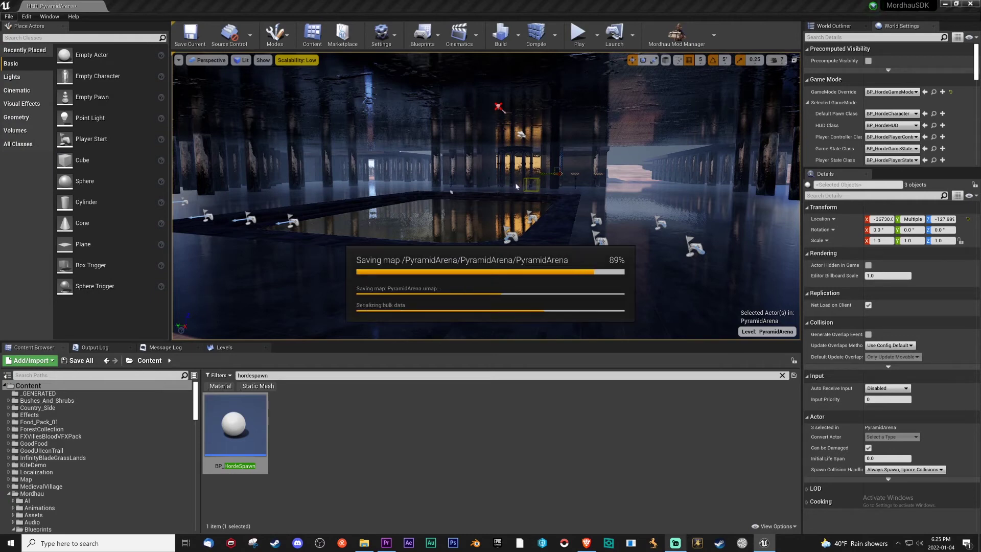
Step: Try to package the PyramidArena mod for the Windows Client platform with the Mod Manager's basic packaging operation
left_click(672, 32)
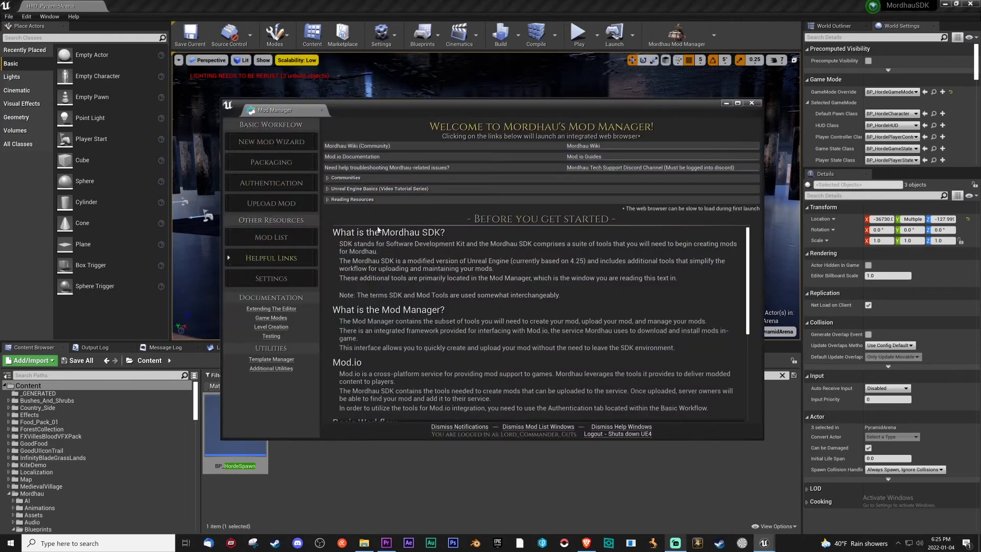
left_click(293, 171)
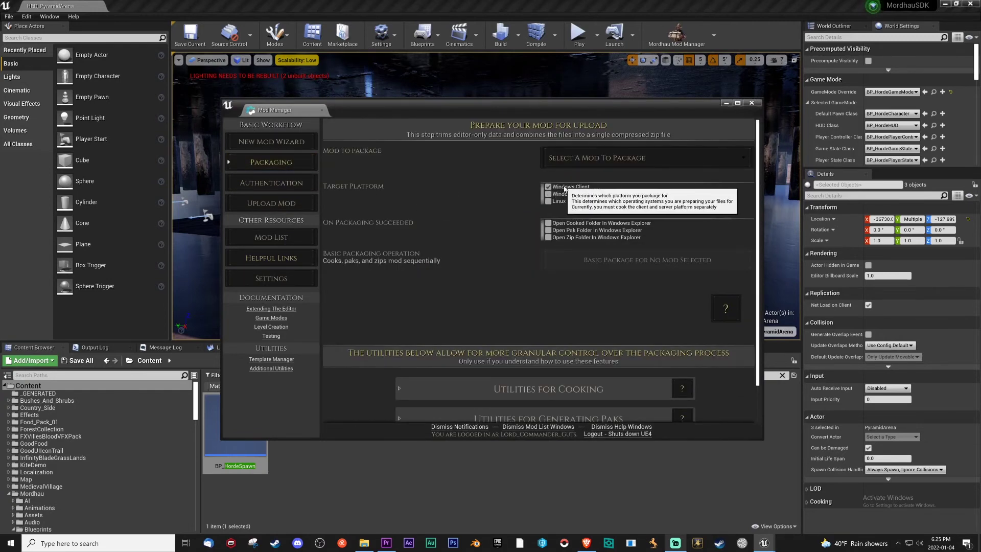
left_click(593, 157)
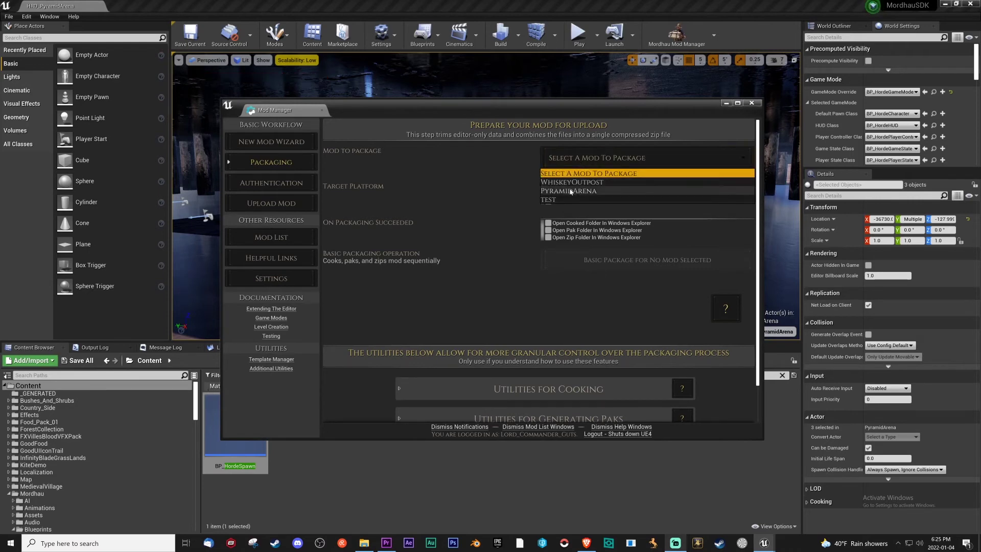
left_click(578, 175)
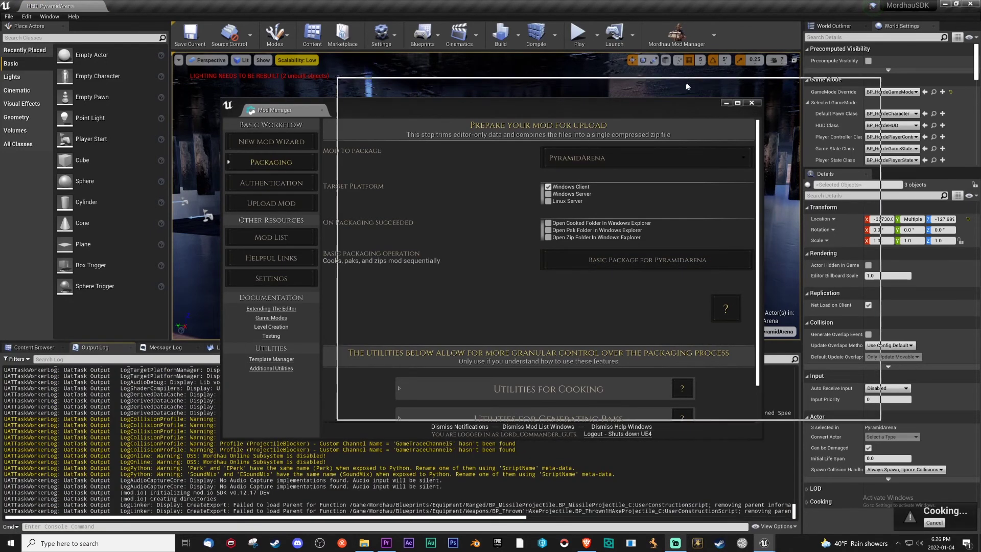
Step: Cancel the running cook of the mod and close the Mod Manager
left_click_drag(687, 86, 688, 87)
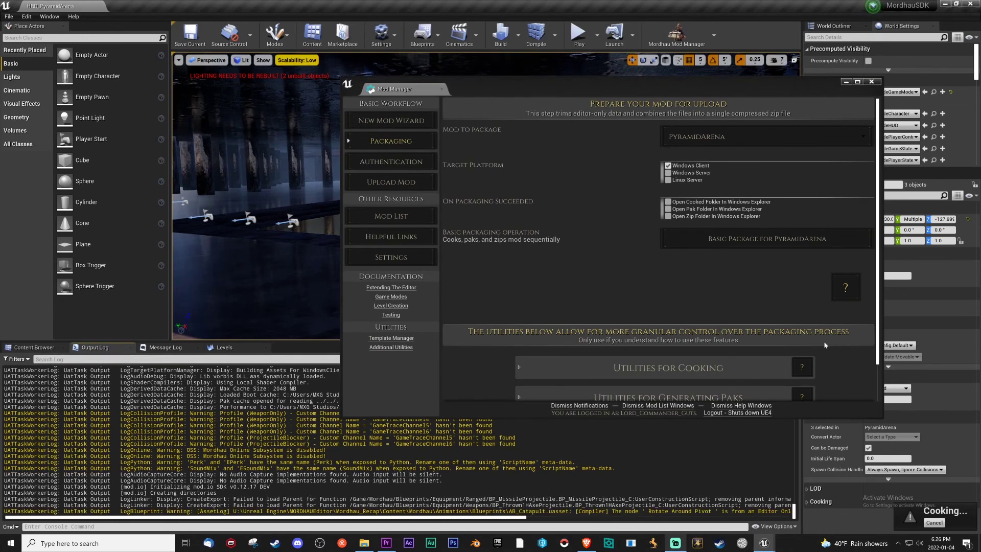
left_click(934, 522)
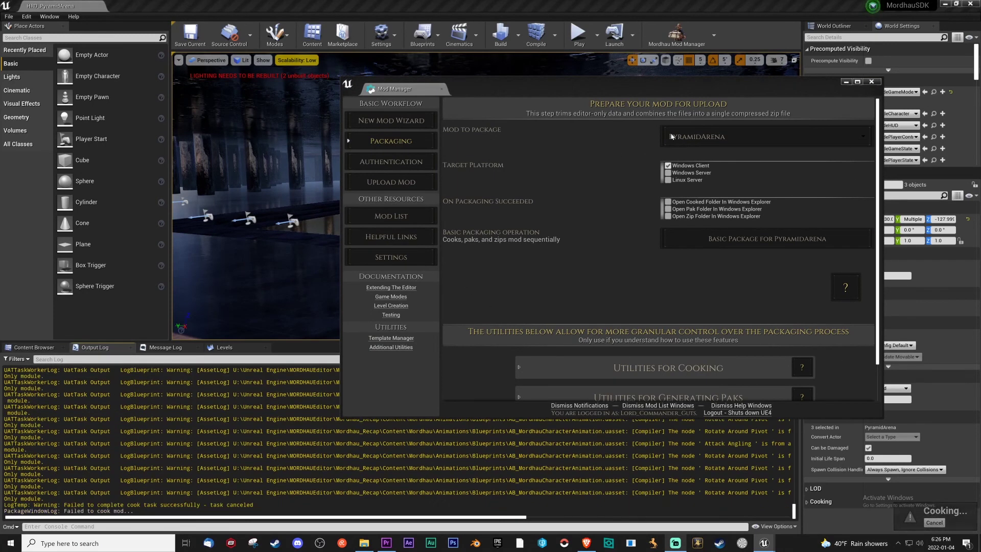
left_click(872, 82)
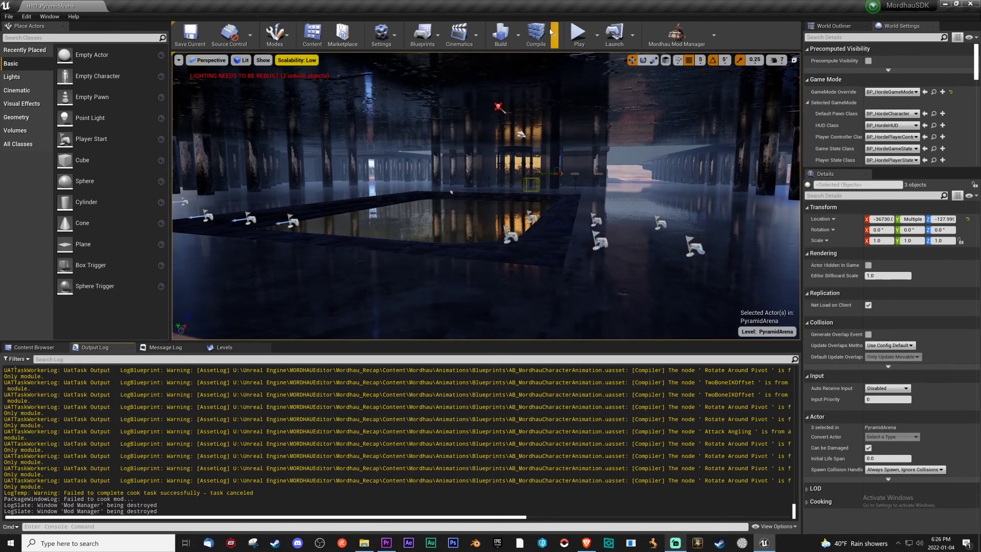
Step: Show the PyramidArena subfolder of PyramidArena Content and clear the hordespawn search filter
left_click(517, 35)
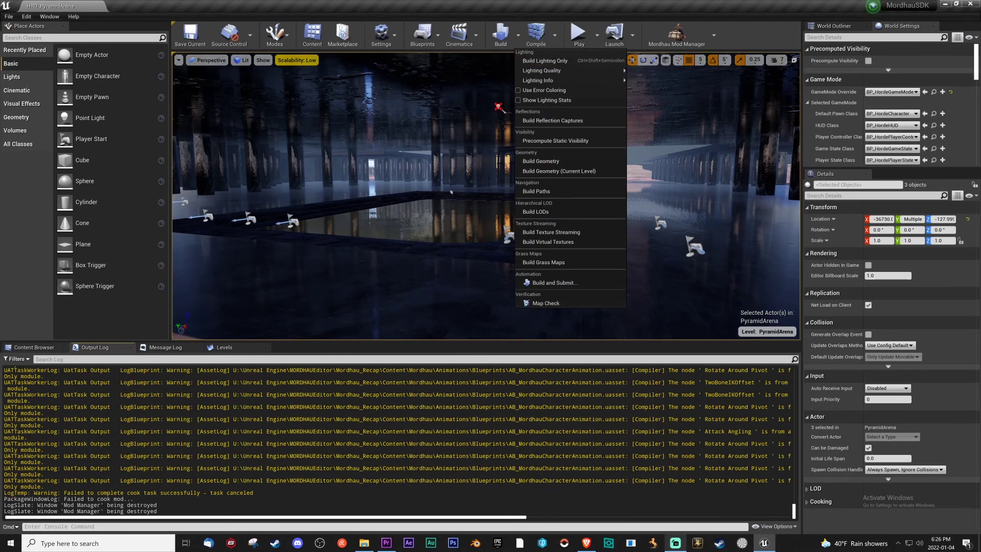
left_click(35, 348)
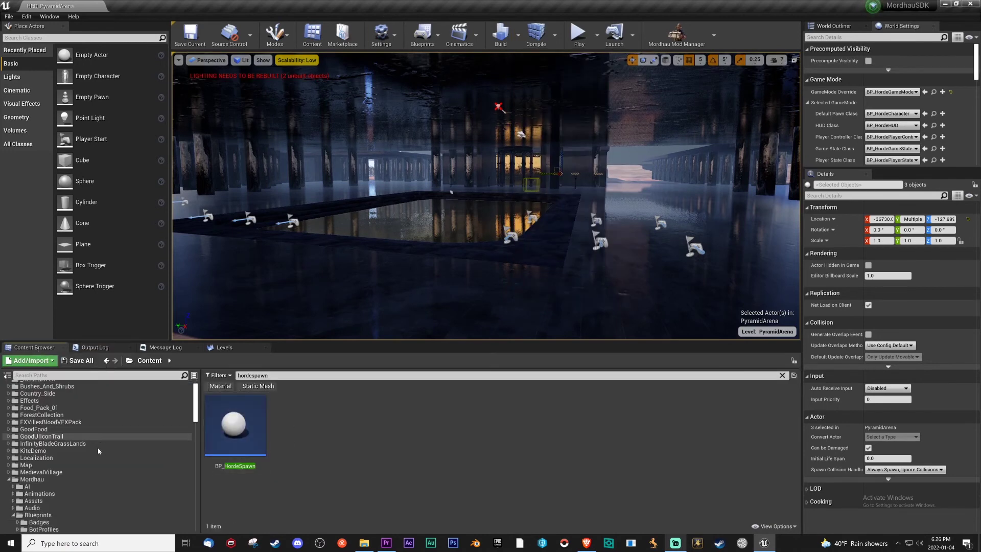
scroll(149, 444, "down", 10)
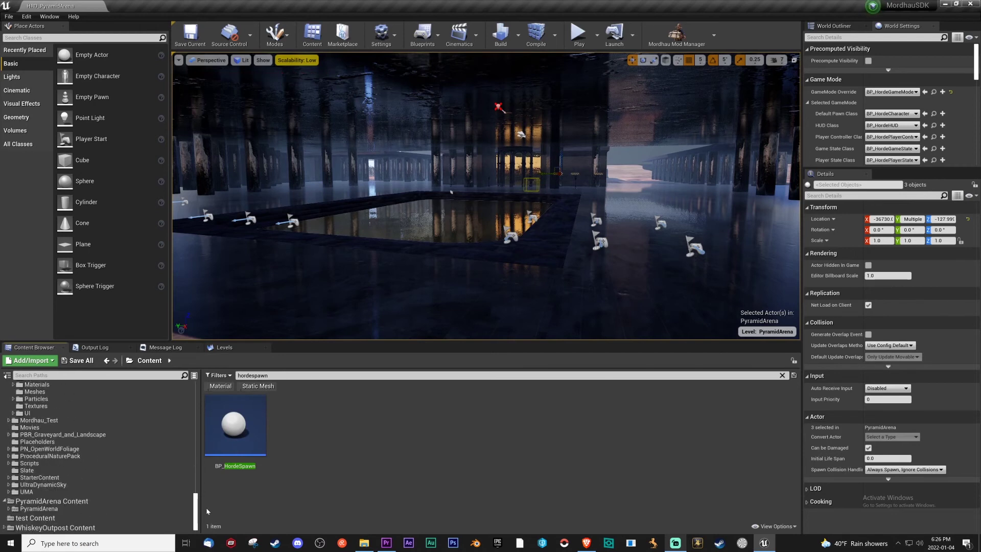
left_click(66, 505)
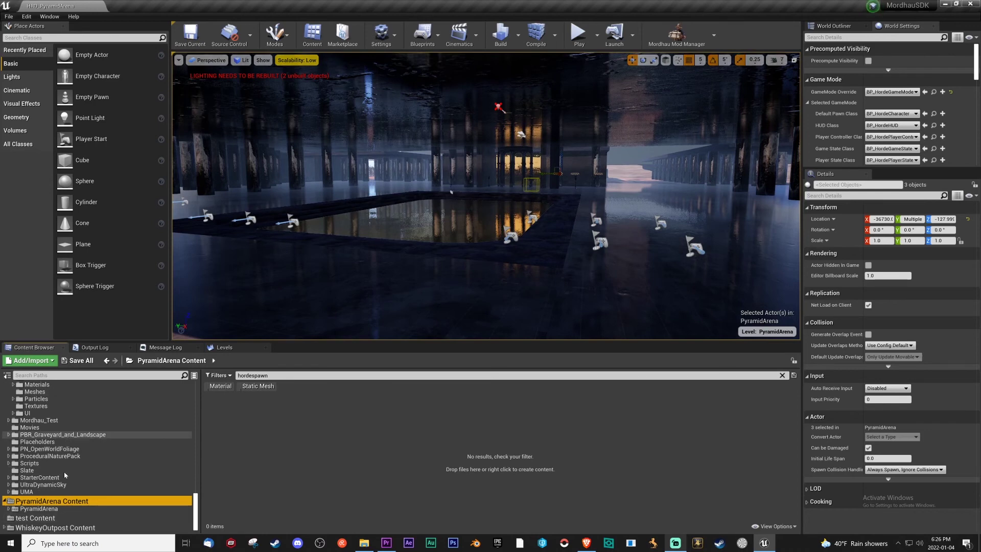
left_click(53, 510)
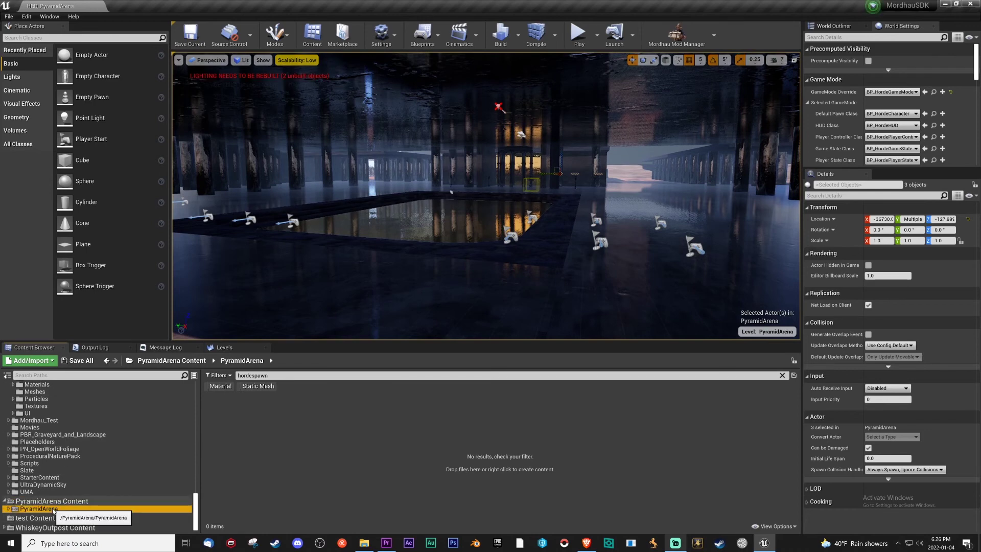
left_click(783, 375)
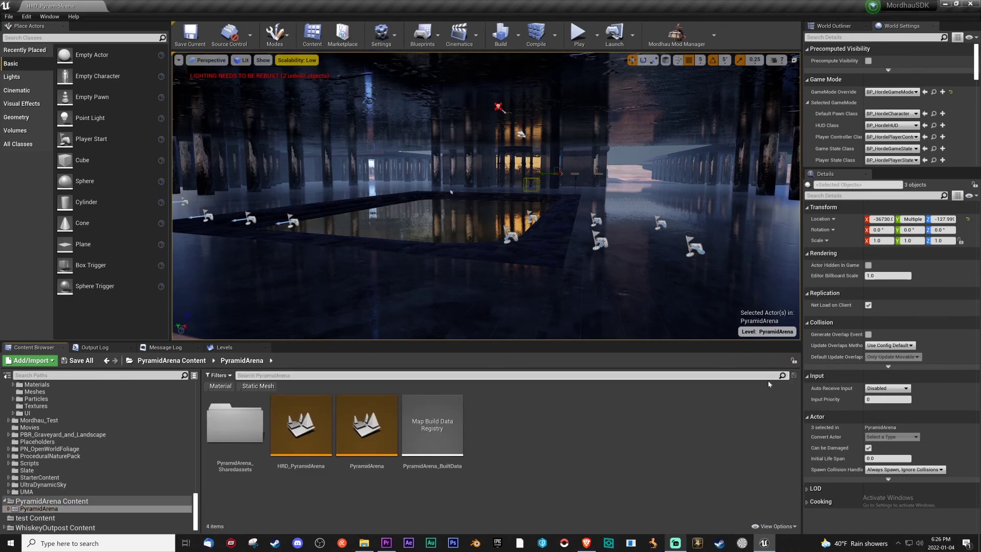
Step: Move the PyramidArena_Sharedassets folder, HRD_PyramidArena, PyramidArena and PyramidArena_BuiltData up into the root PyramidArena Content folder
left_click(236, 432)
left_click(440, 433, "shift")
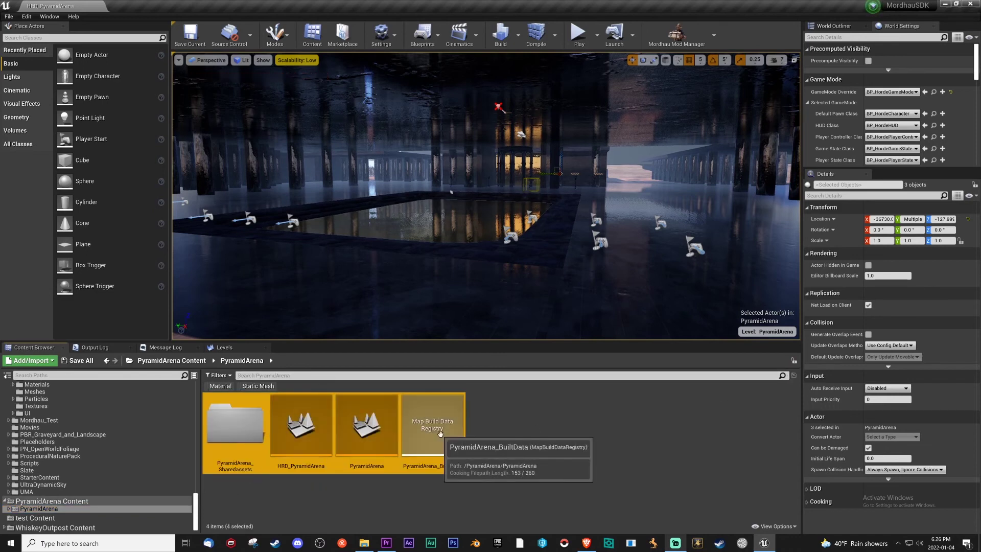
left_click_drag(254, 428, 97, 499)
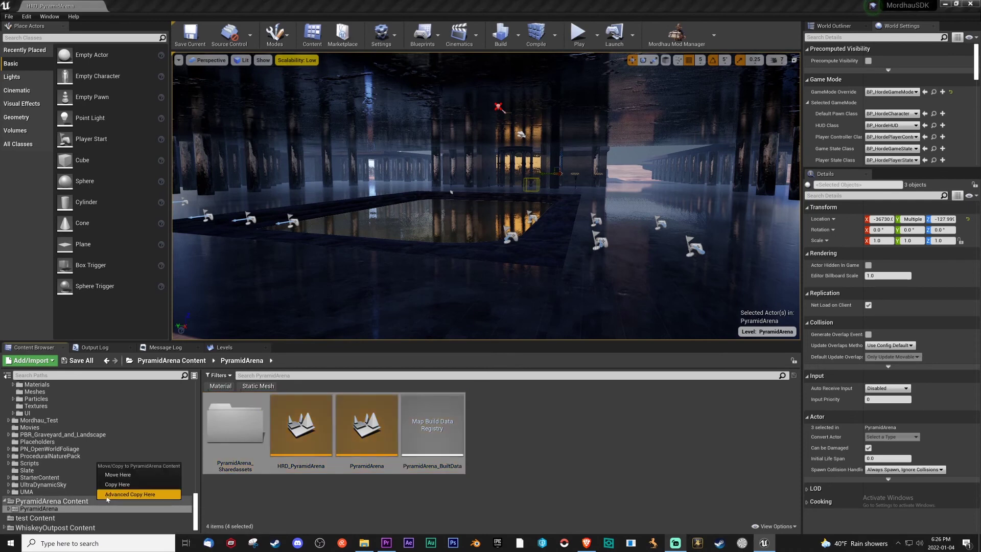
left_click(131, 476)
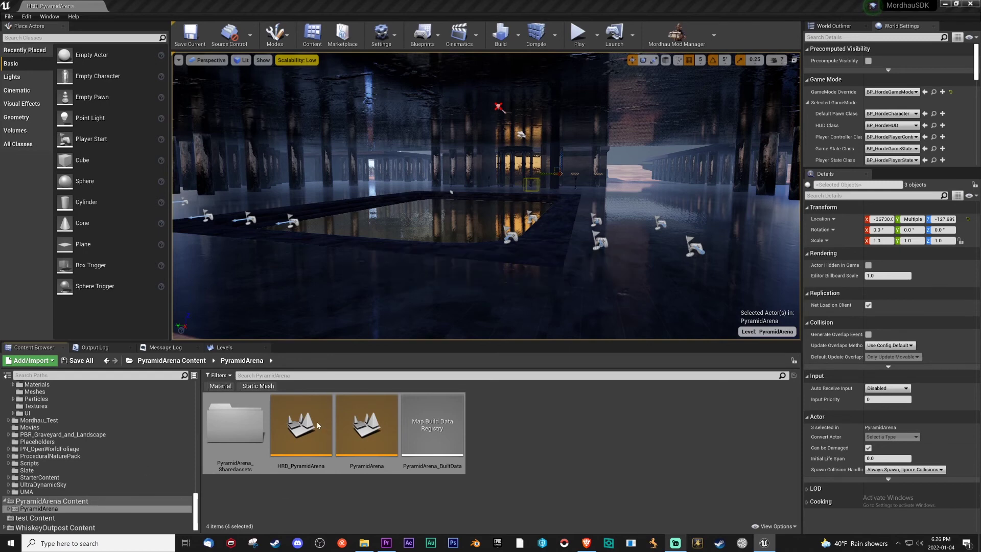